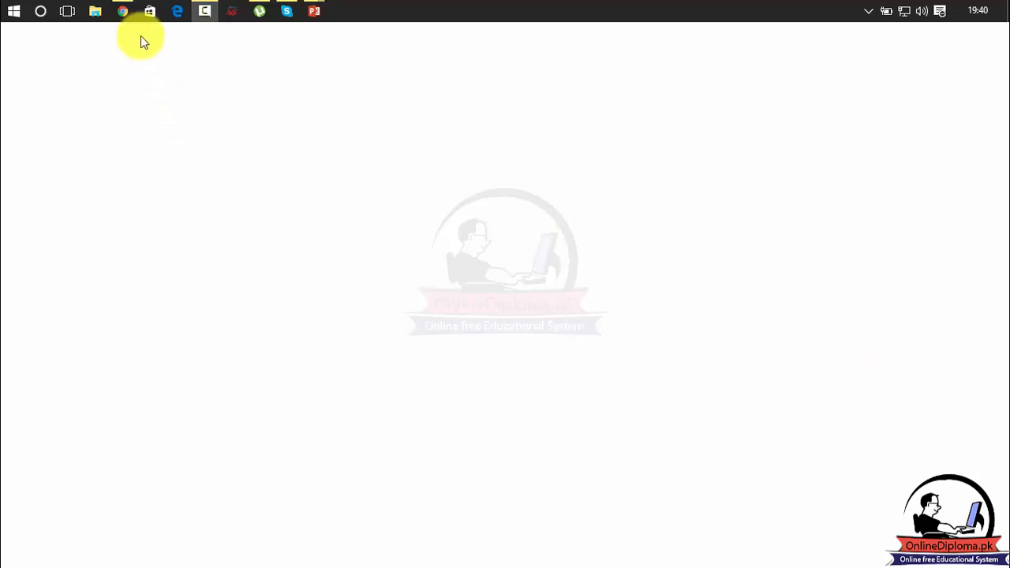
Step: Switch to Chrome and open the Google Analytics Web Property ID help article linked from the blog's Other settings
click(126, 11)
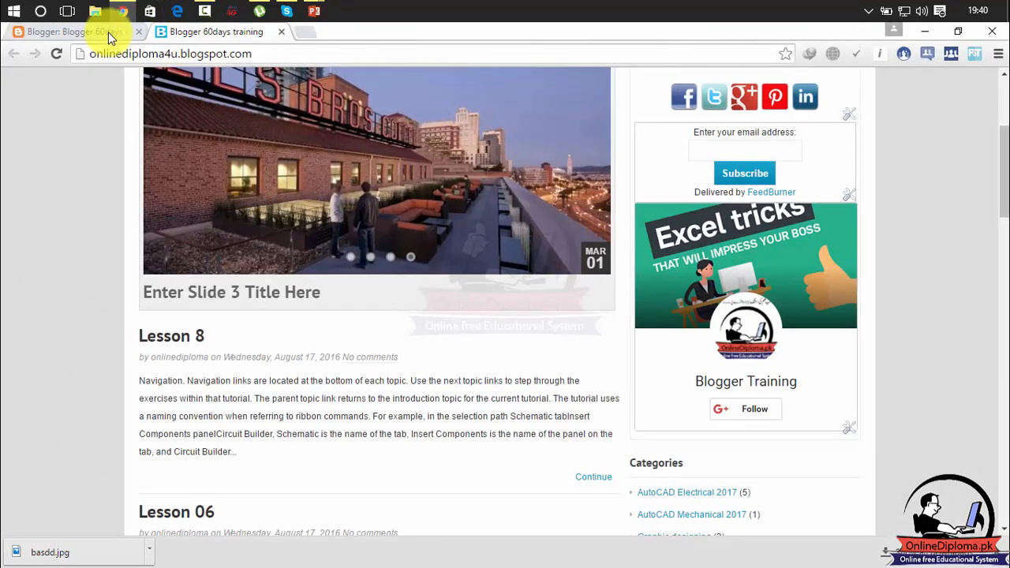
click(108, 32)
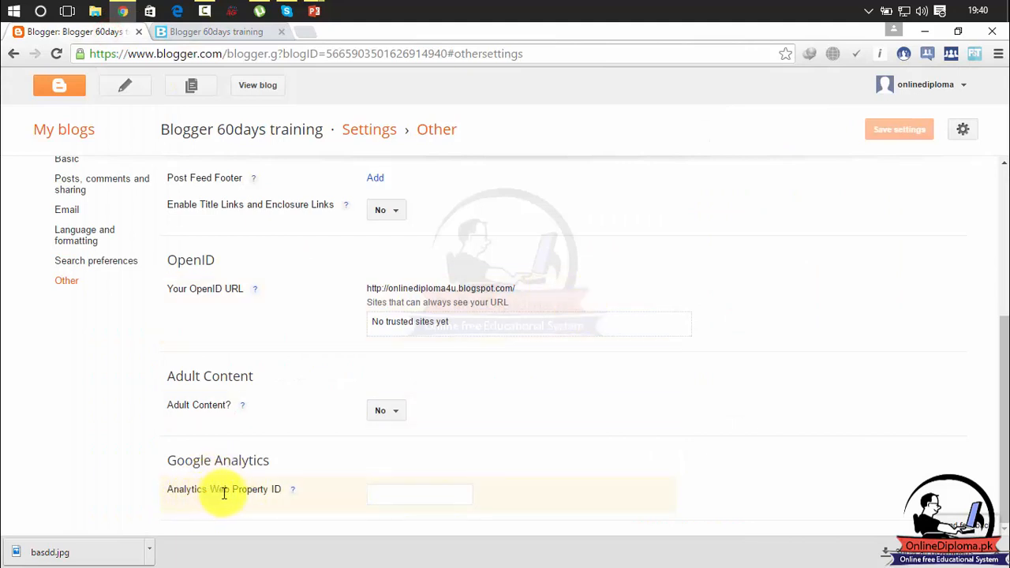
click(293, 492)
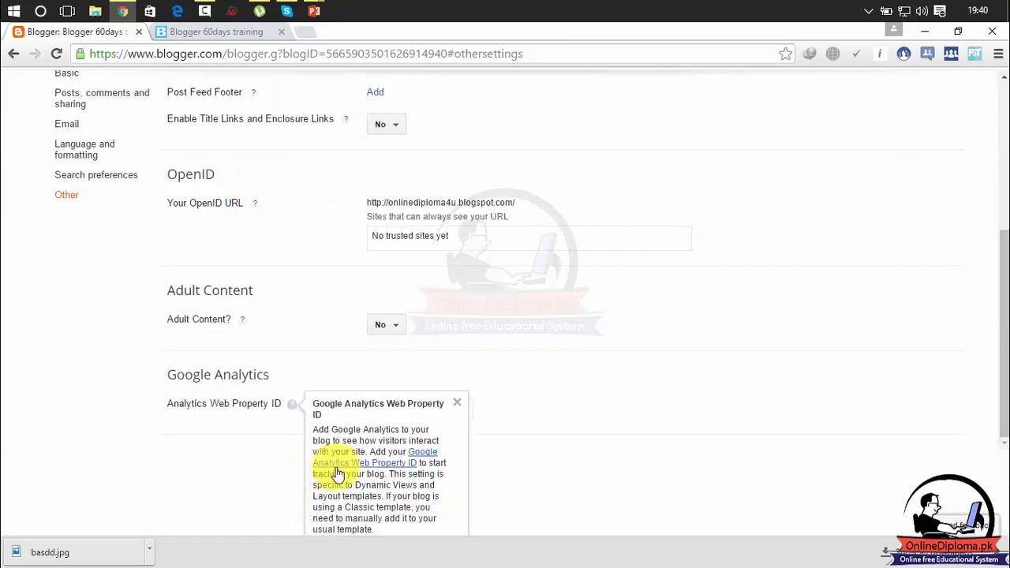
click(404, 469)
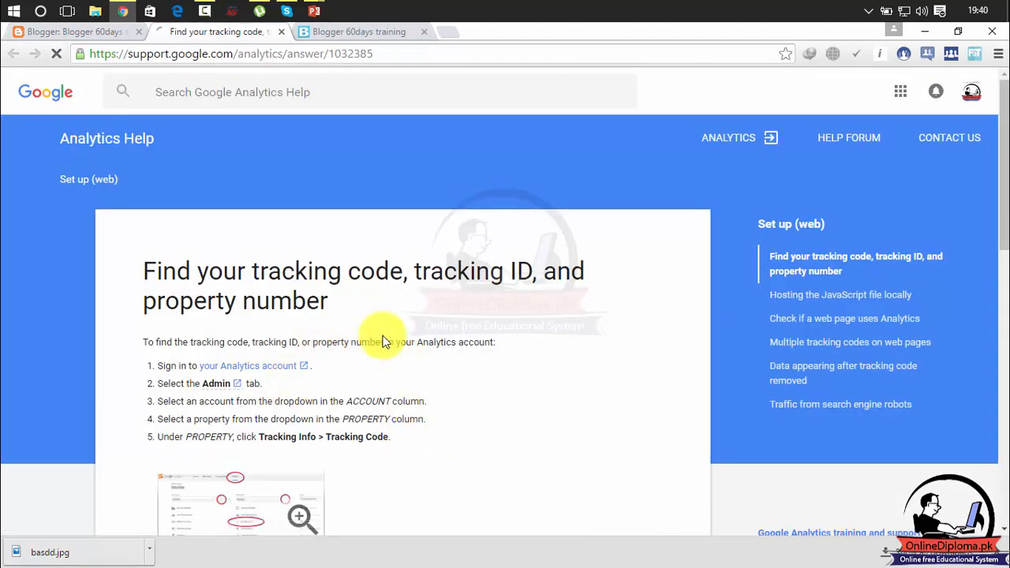
Step: Decline the help survey, go to the Analytics account page from the article and start signing up for Google Analytics
drag(1000, 181, 1006, 251)
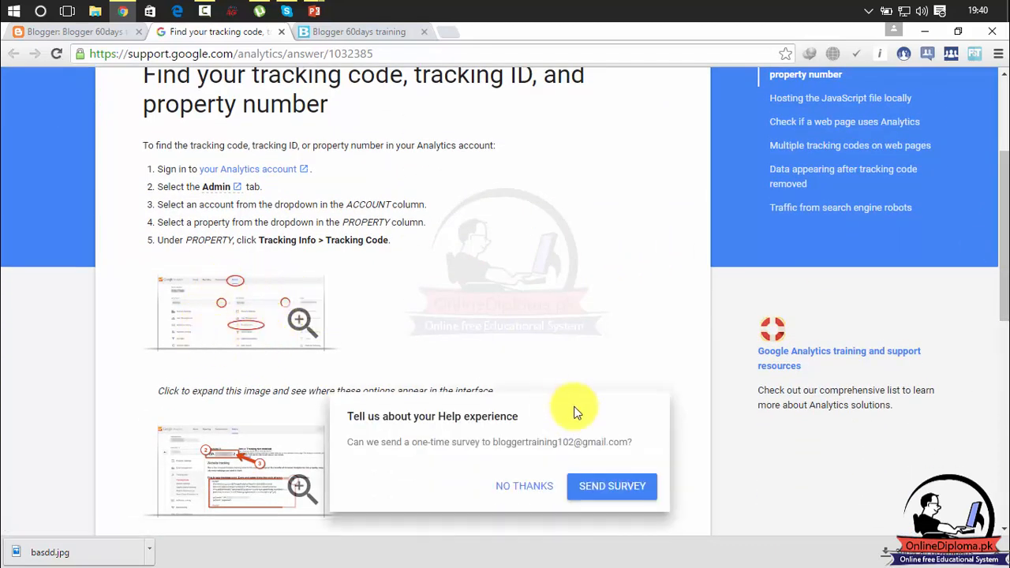
click(535, 486)
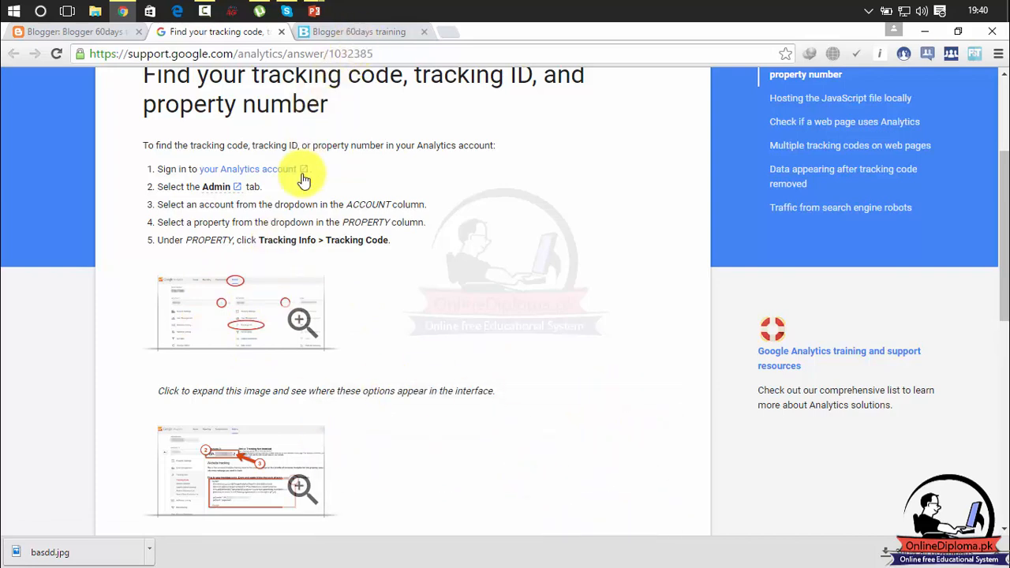
click(260, 173)
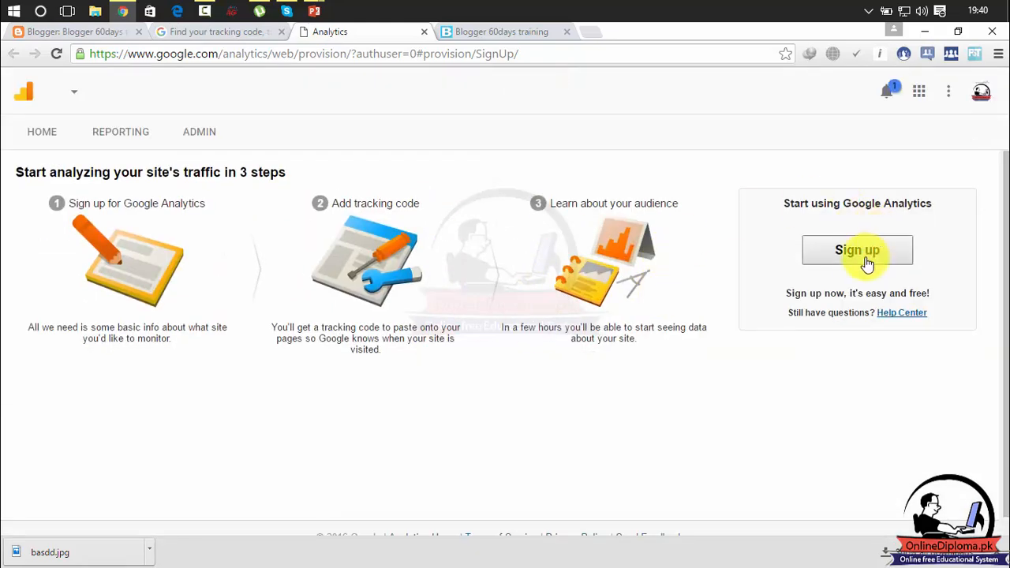
click(854, 257)
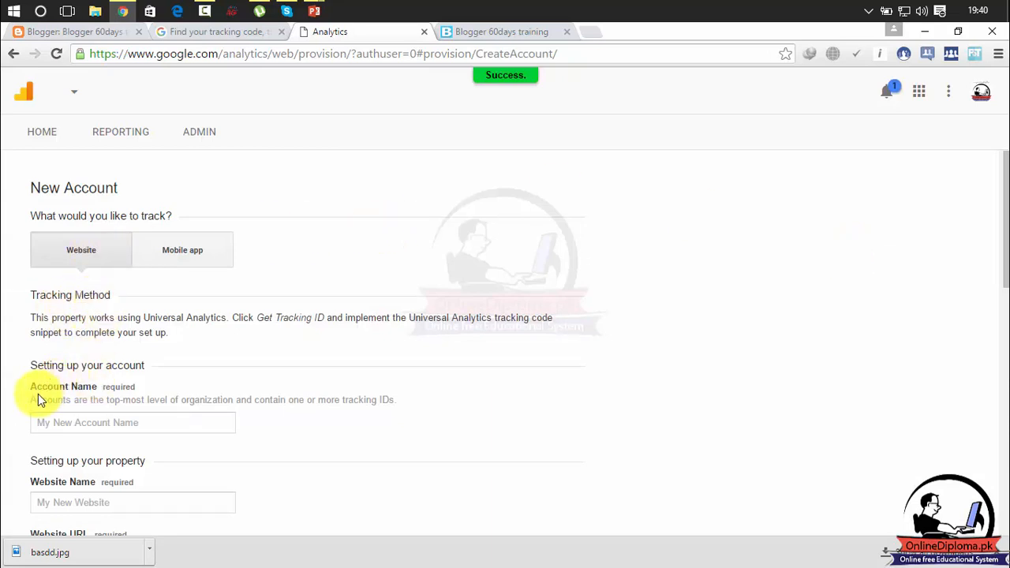
Step: Set the new account's name to Blogger and the website name to blogger60day
click(121, 418)
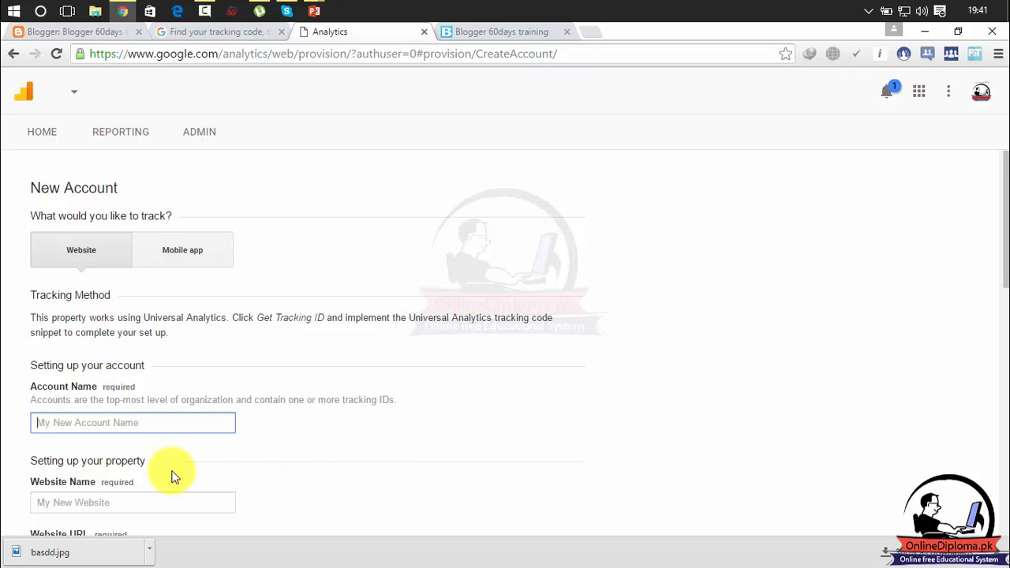
text(Blogger)
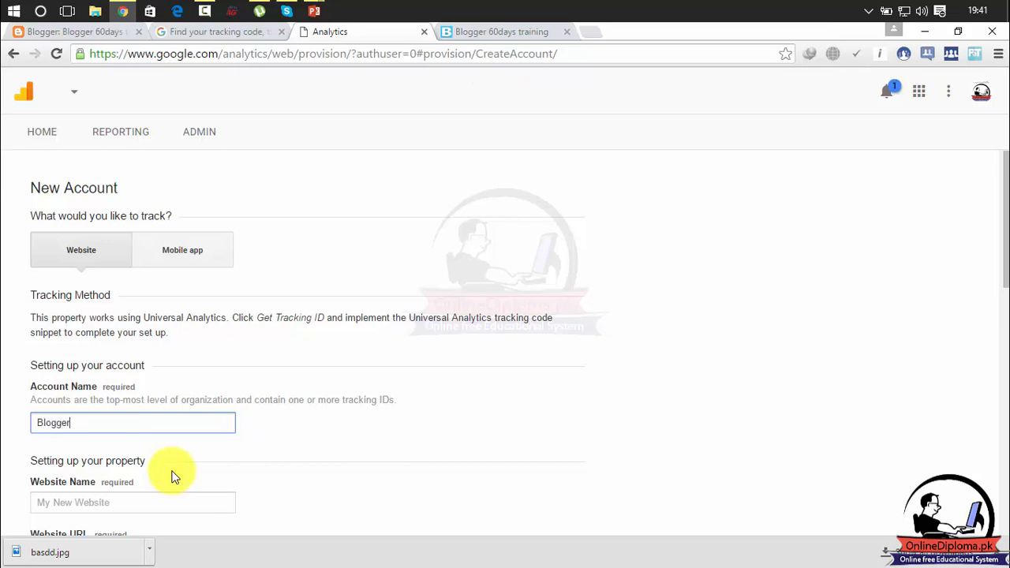
click(166, 499)
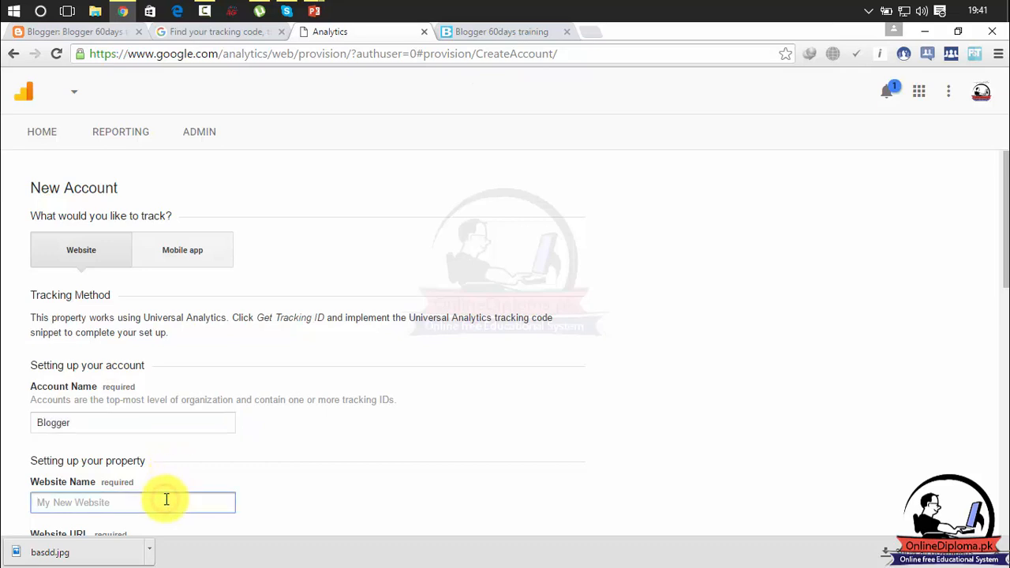
text(blogger )
text(0)
text(dsay)
key(BackSpace)
key(BackSpace)
key(BackSpace)
key(BackSpace)
text(ay)
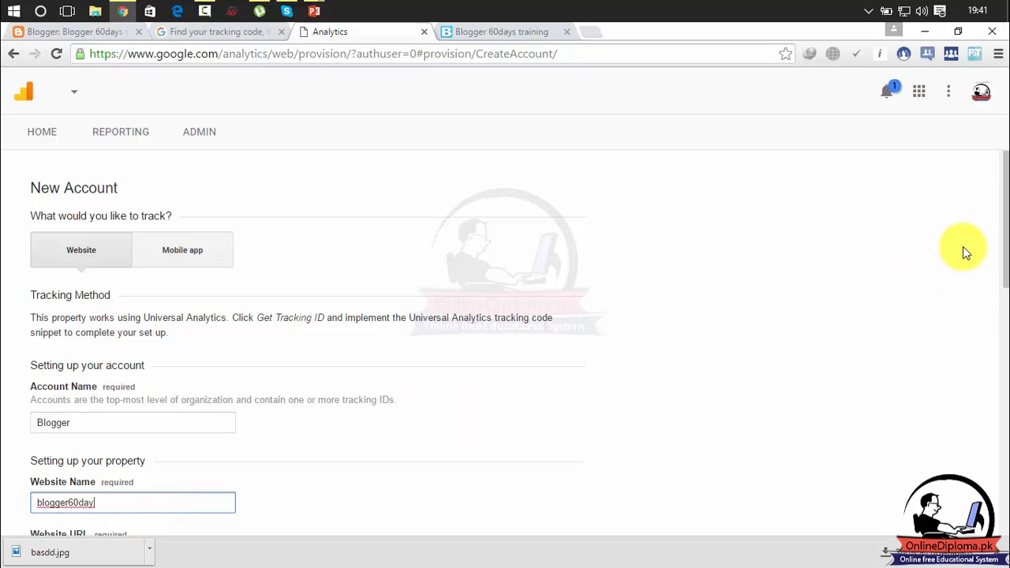
drag(1005, 228, 1006, 320)
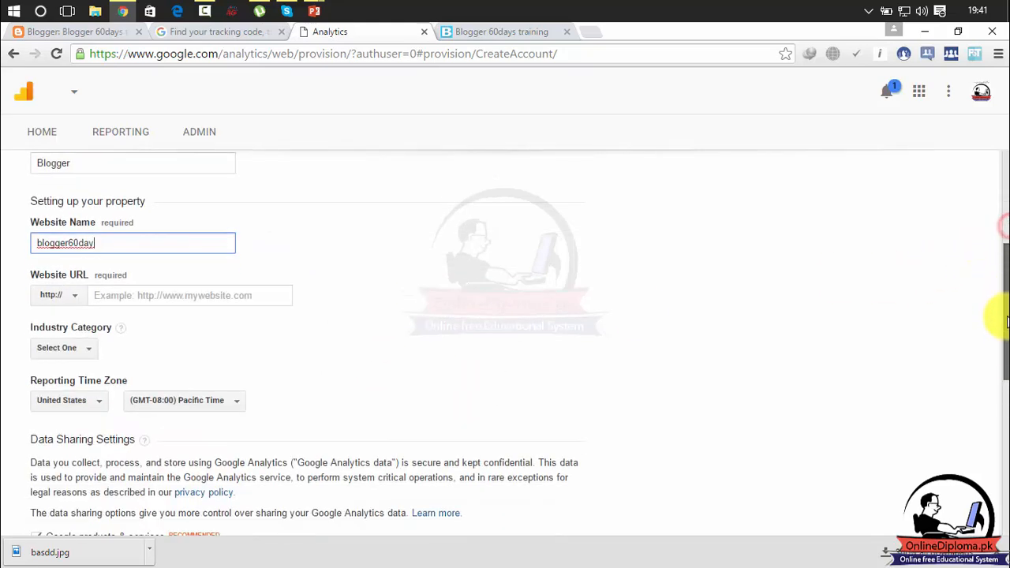
click(138, 304)
click(248, 31)
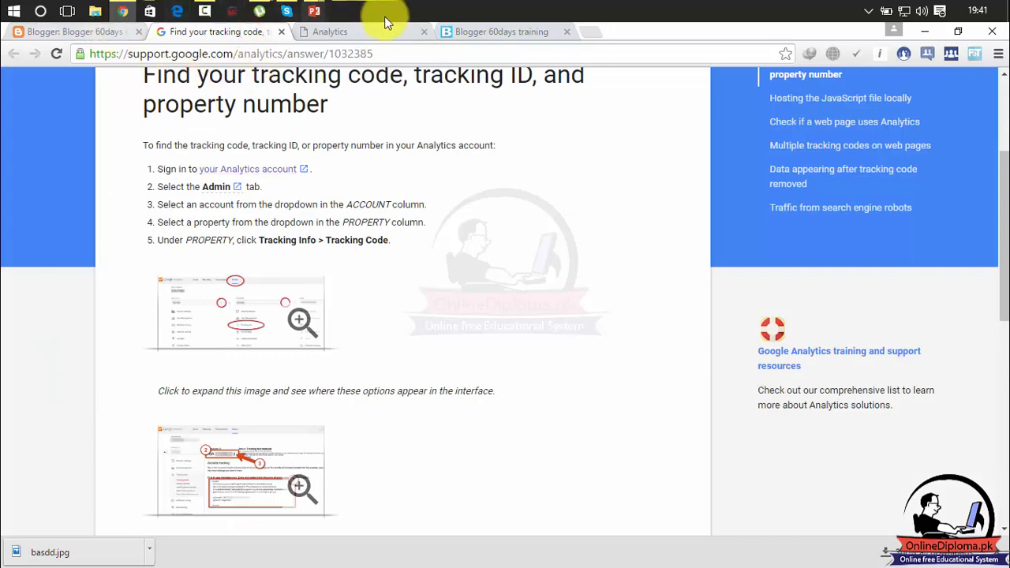
click(454, 34)
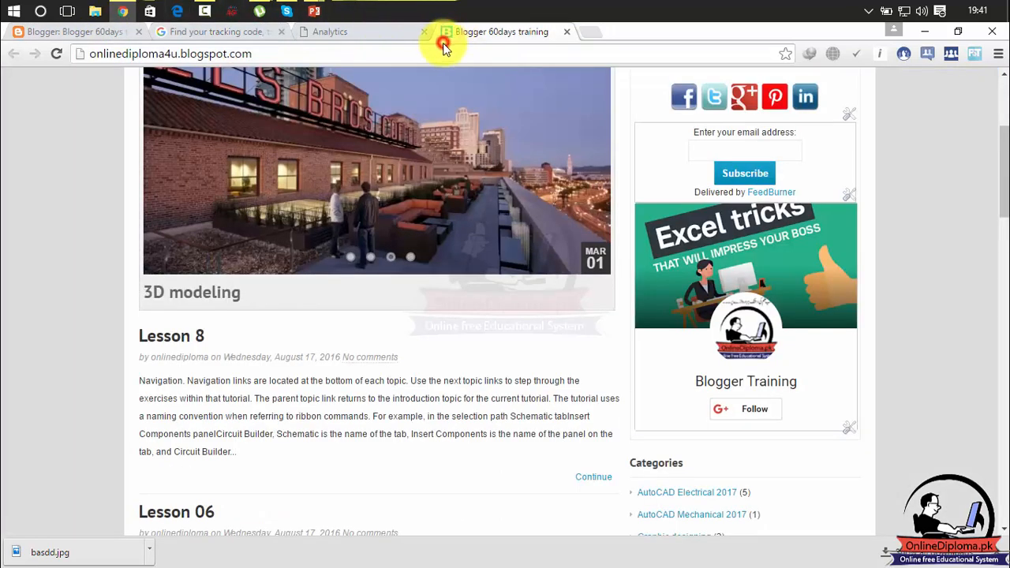
click(442, 47)
key(ctrl+c)
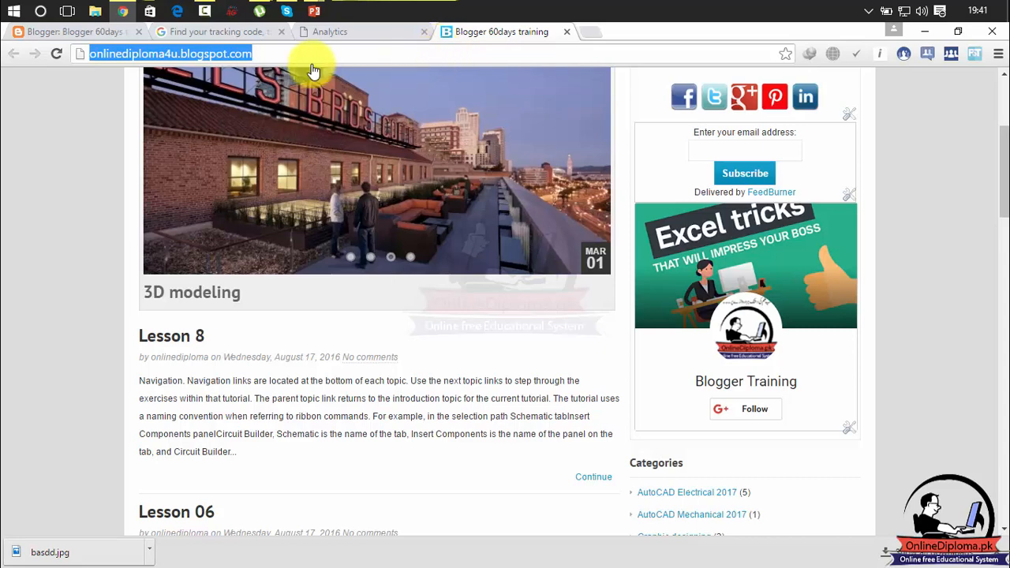
click(93, 33)
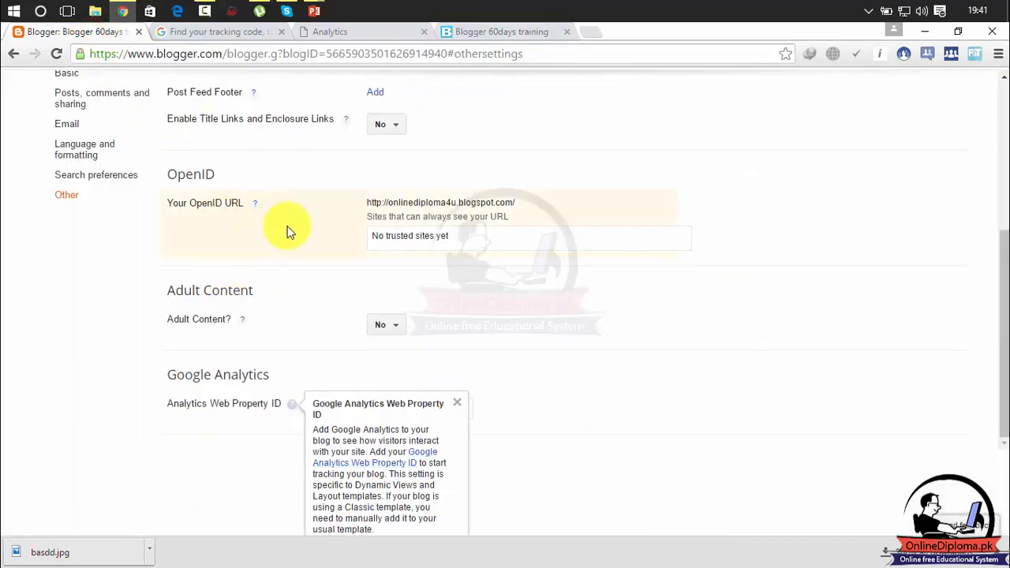
click(225, 33)
click(317, 33)
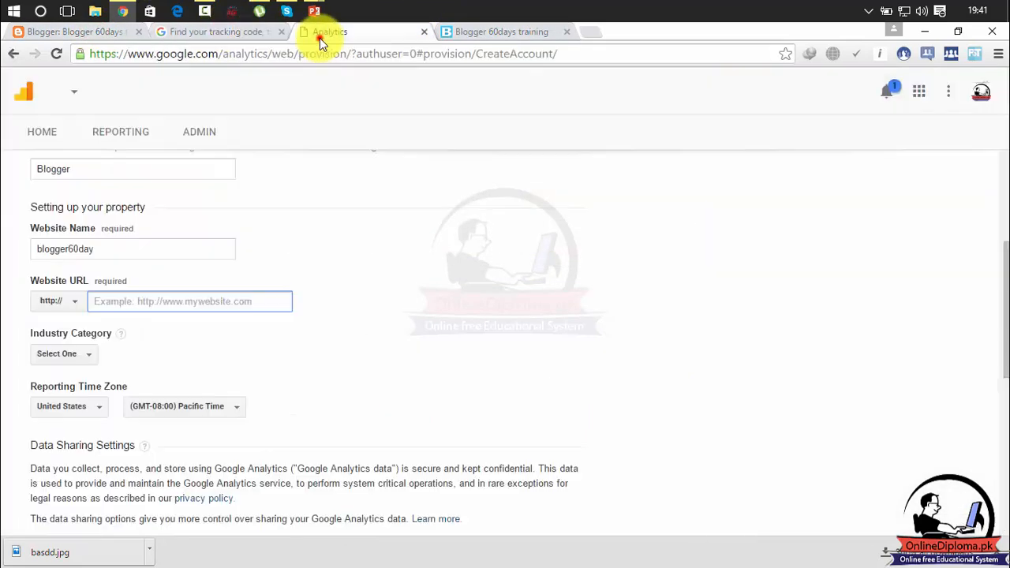
key(ctrl+v)
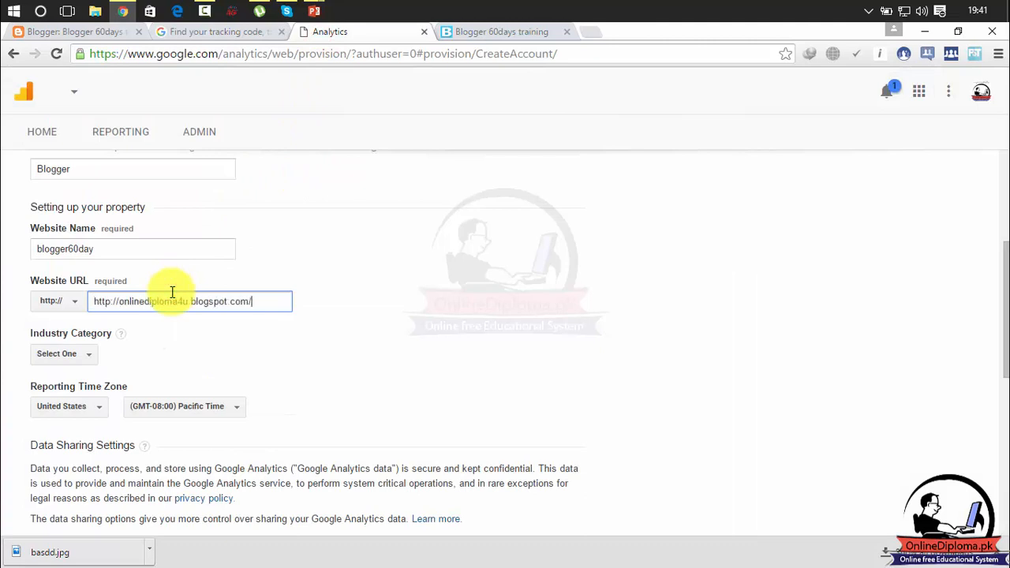
Step: Set the website's industry category to Jobs and Education
click(89, 357)
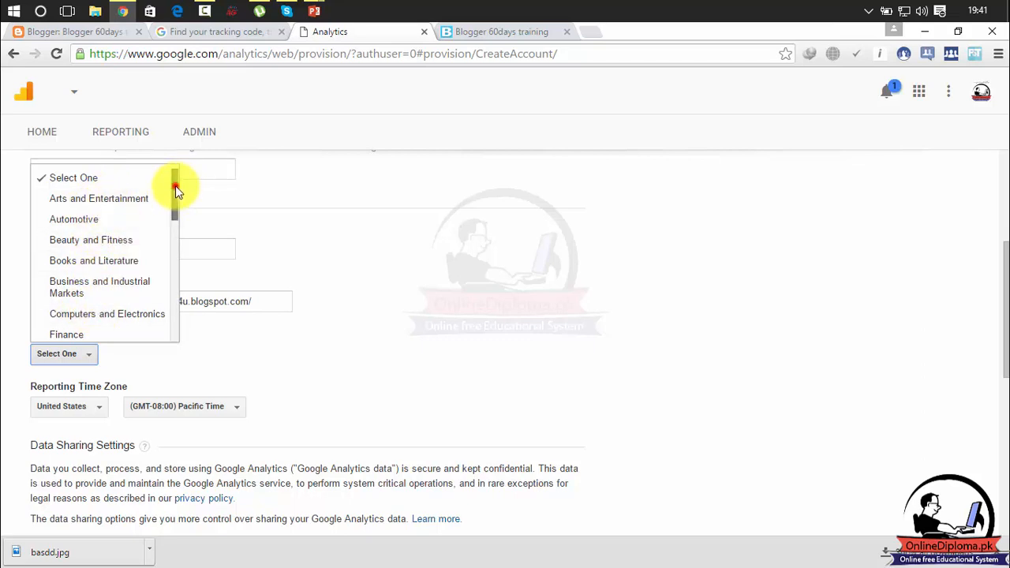
mouse_move(175, 186)
mouse_down()
mouse_move(176, 277)
mouse_move(164, 330)
mouse_move(176, 188)
mouse_up()
drag(176, 191, 165, 255)
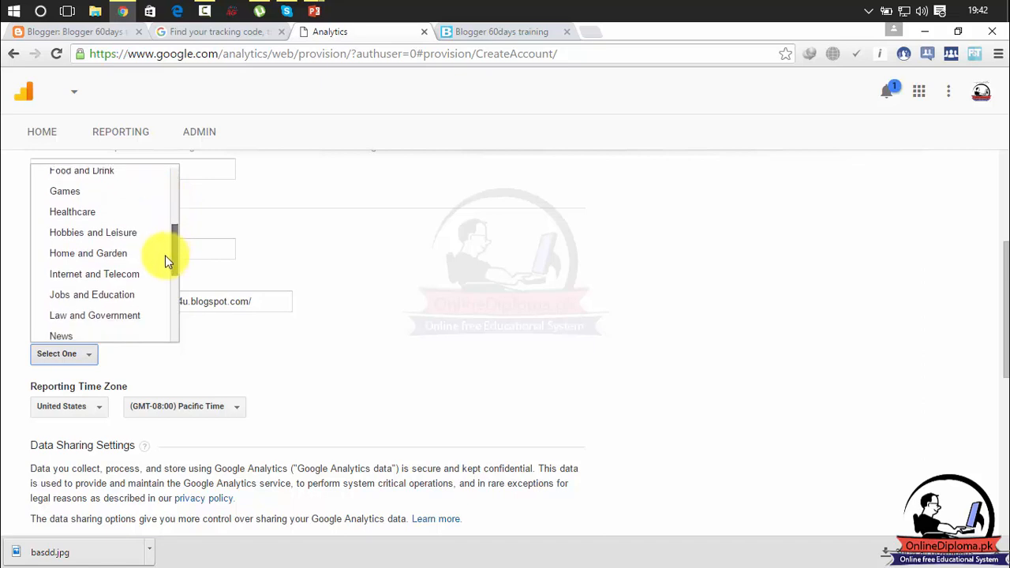
click(126, 294)
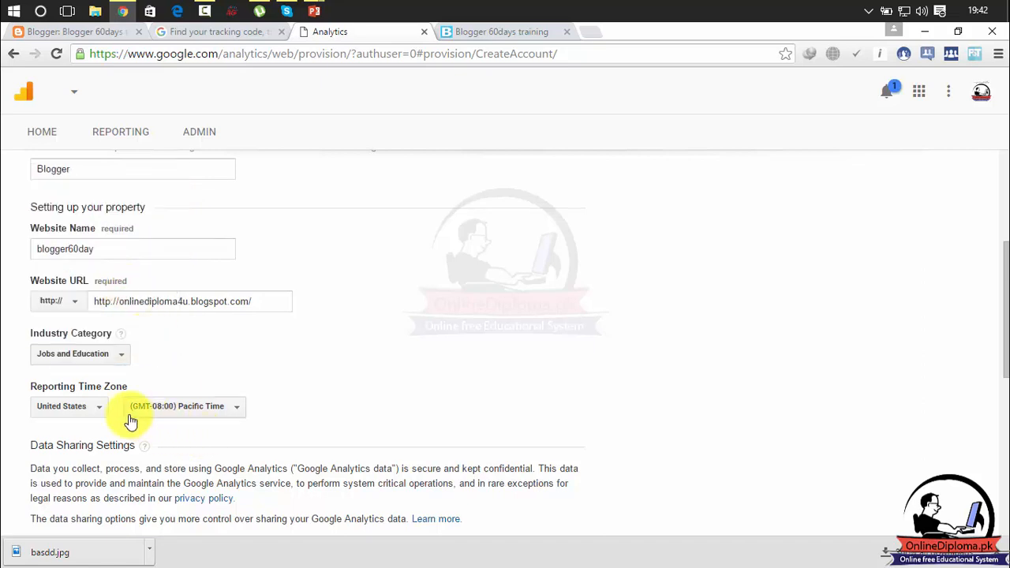
Step: Set the reporting time zone country to Pakistan and request the tracking ID
click(95, 410)
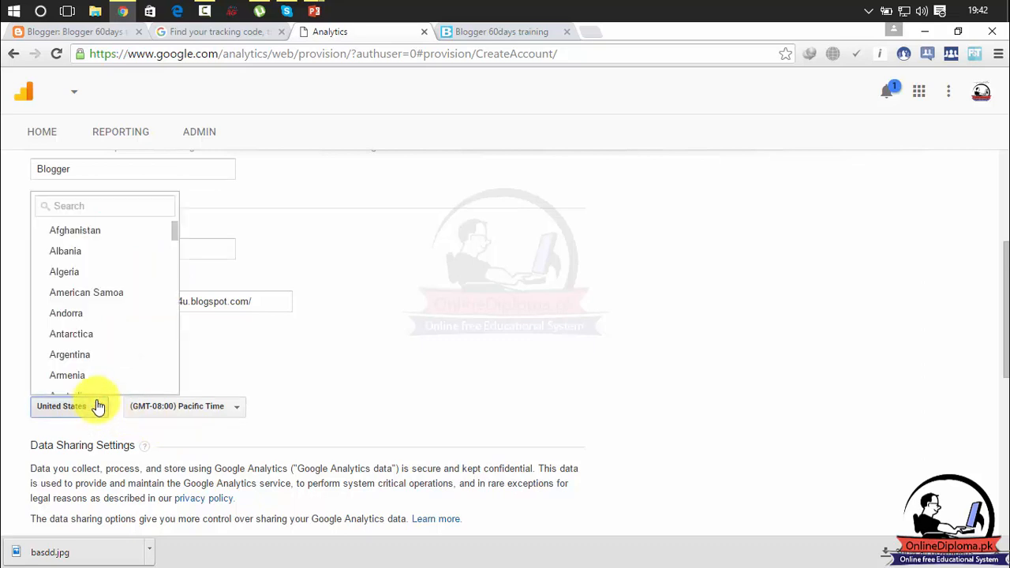
click(134, 208)
text(pak)
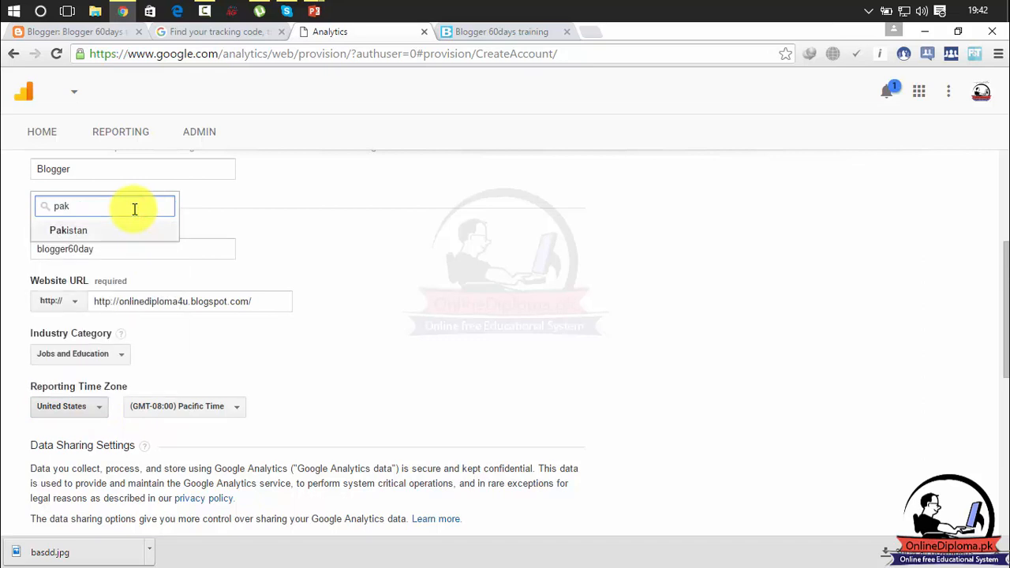
key(Return)
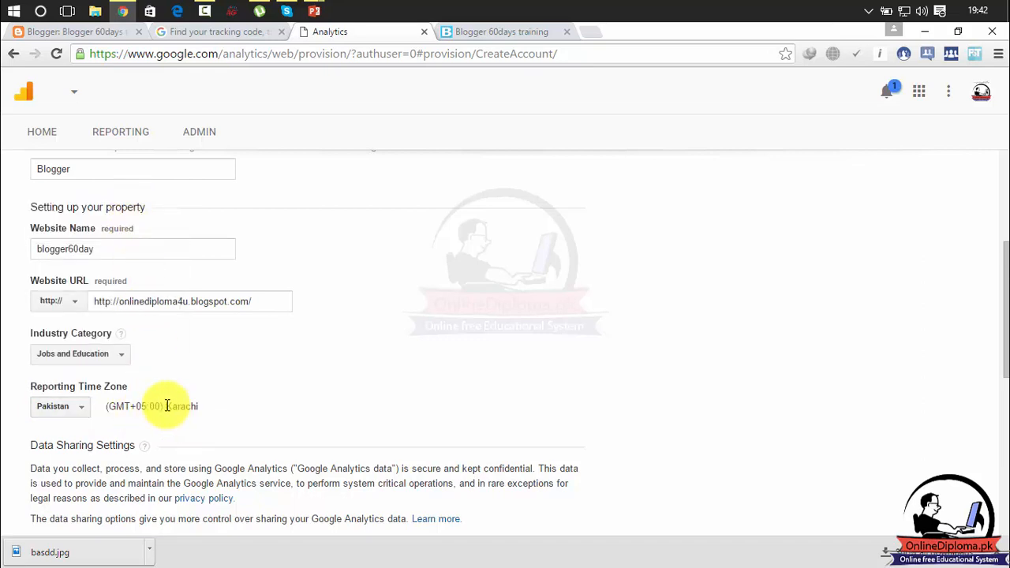
drag(1002, 319, 1000, 474)
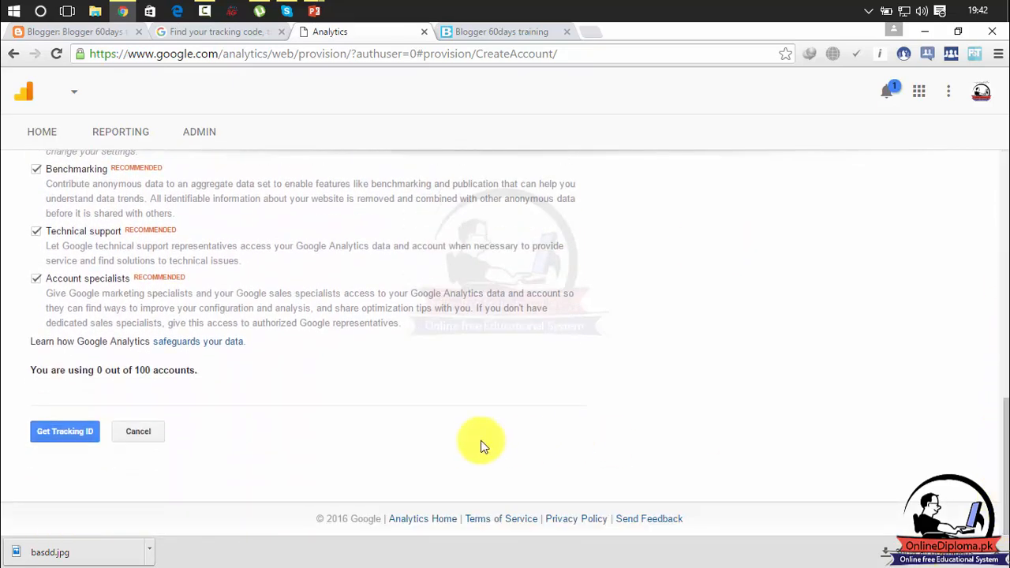
click(62, 434)
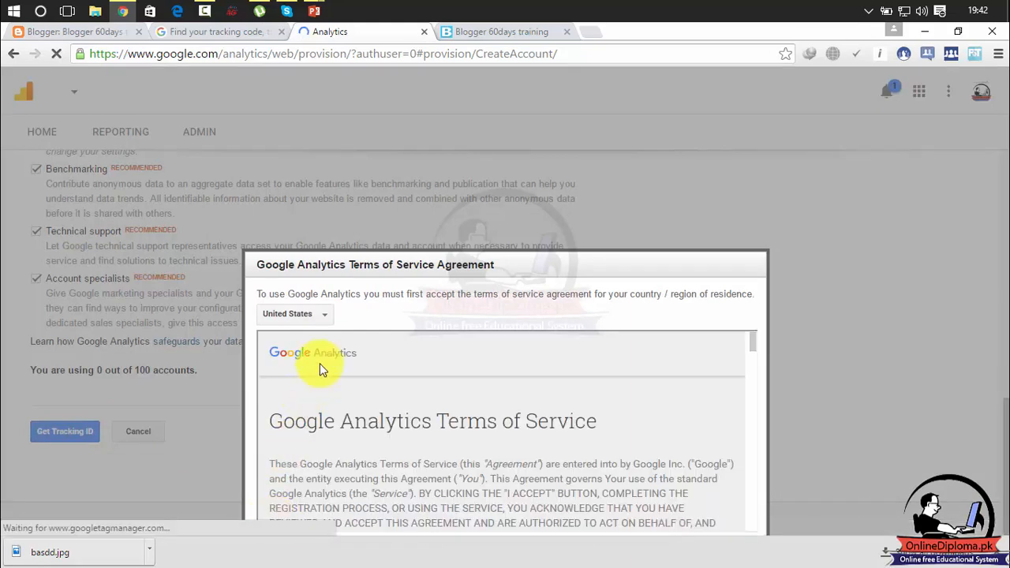
click(315, 316)
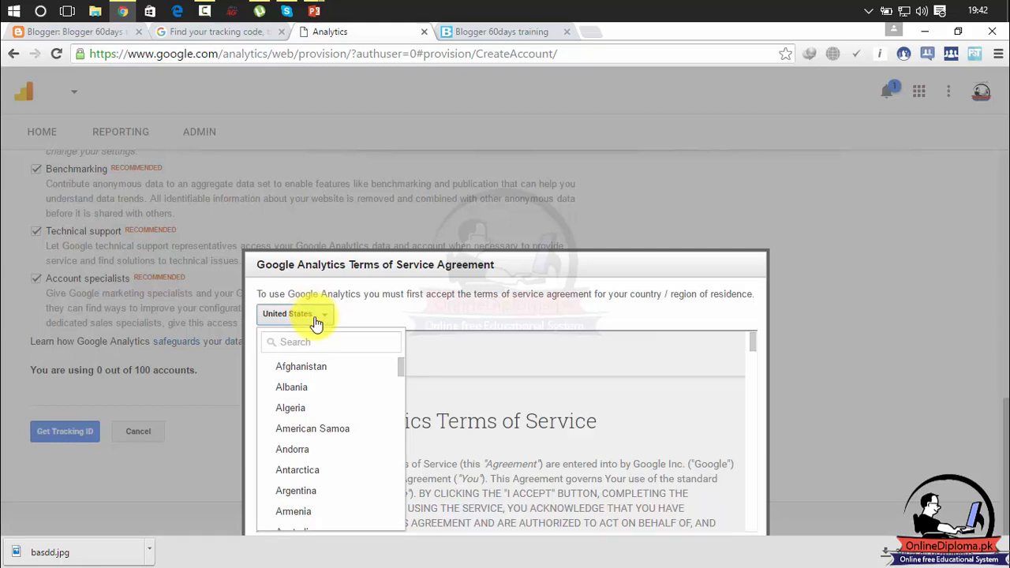
click(315, 319)
click(316, 322)
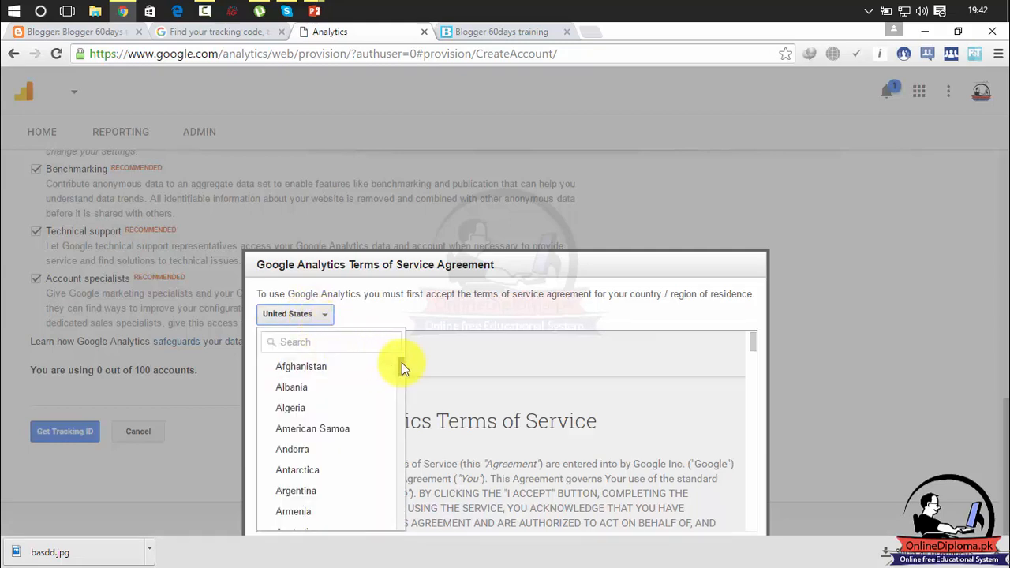
drag(401, 363, 383, 524)
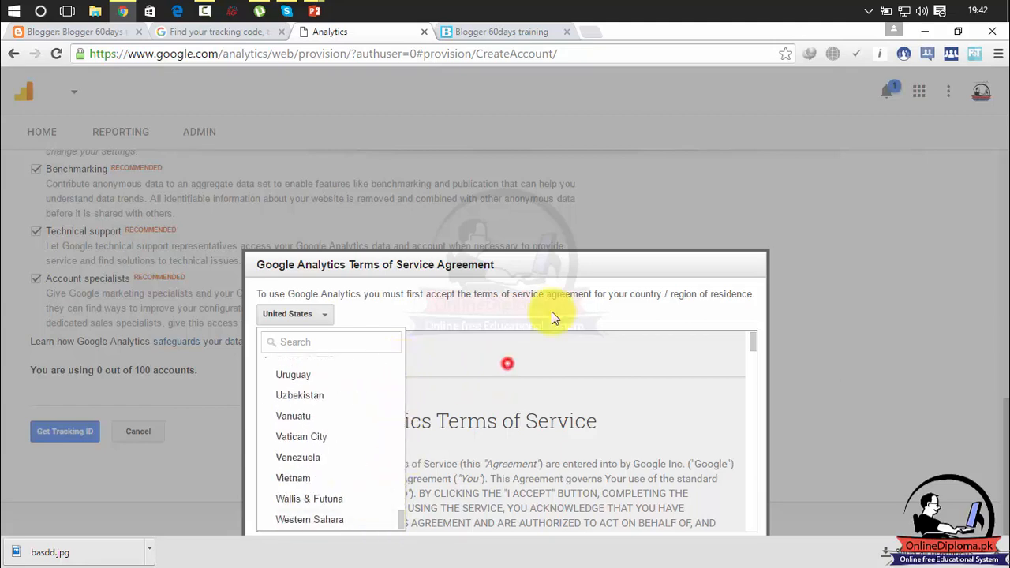
click(687, 280)
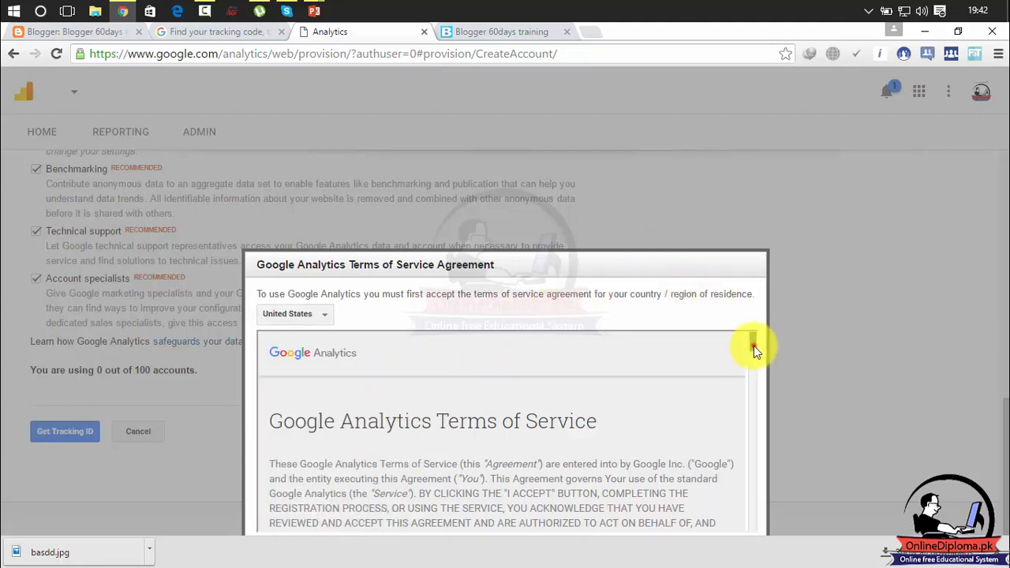
Step: Accept the Google Analytics Terms of Service for the United States and open the blogger60day property's Tracking Code page
drag(753, 347, 748, 552)
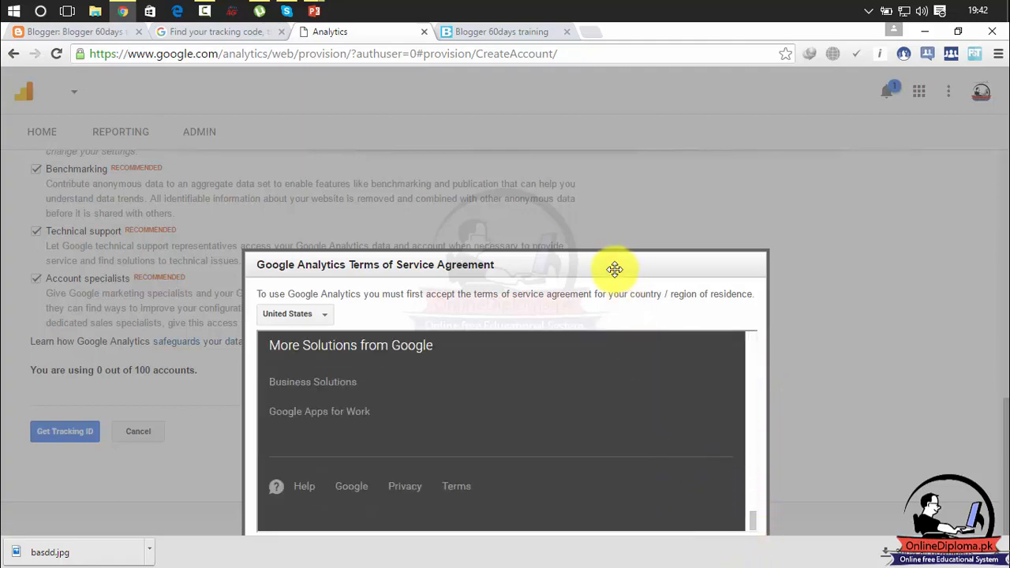
drag(615, 269, 592, 150)
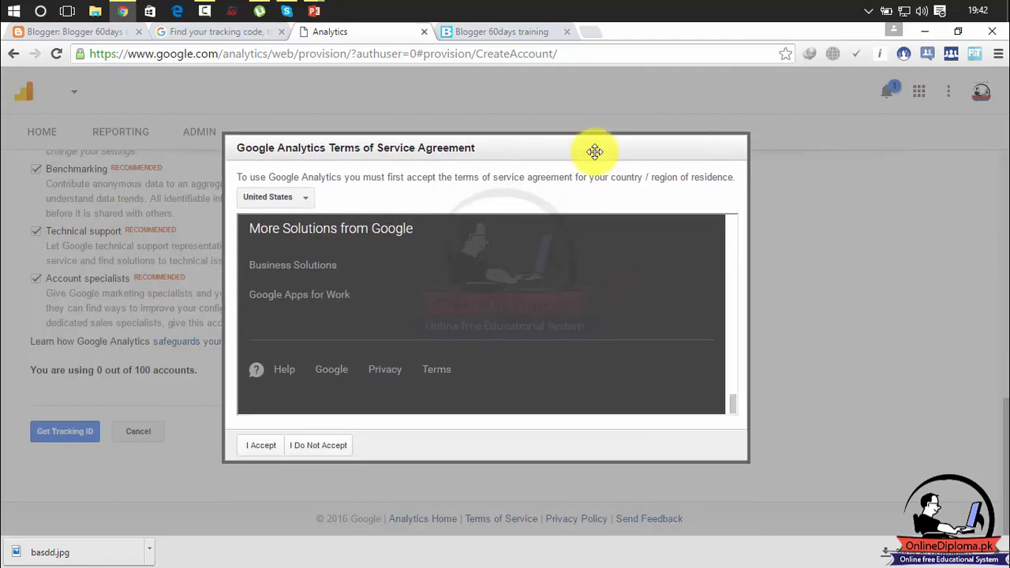
click(265, 444)
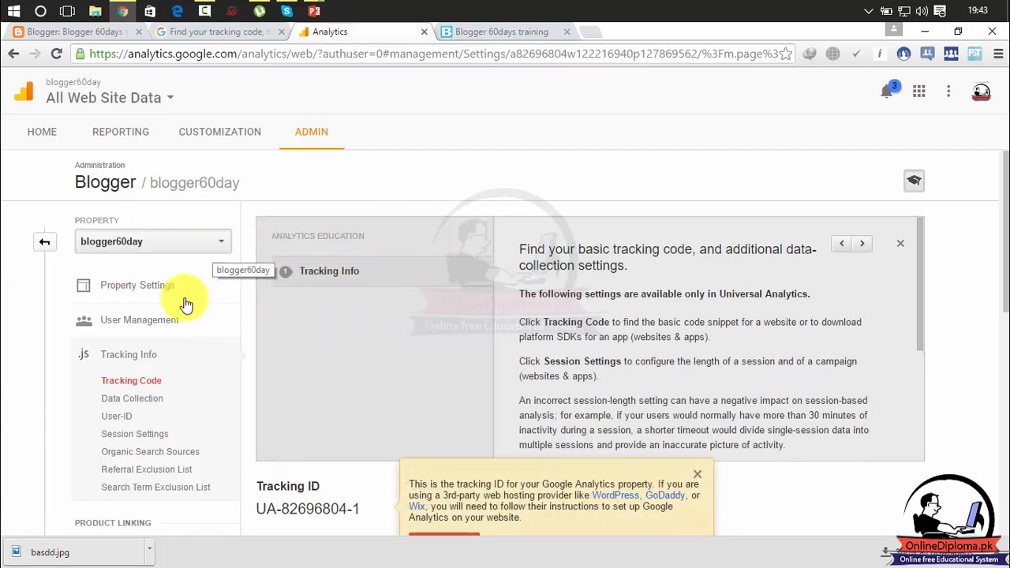
click(140, 381)
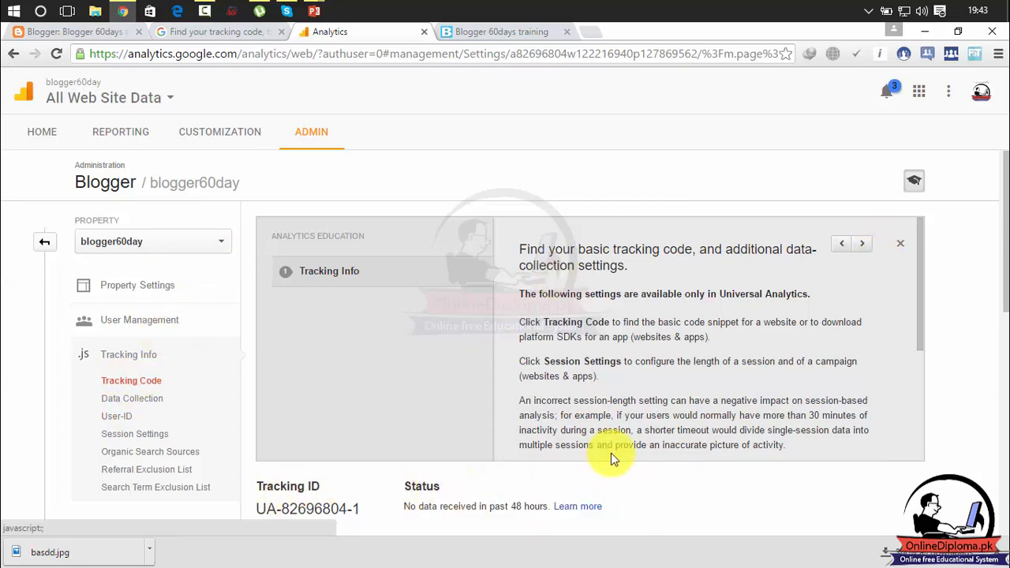
Step: Copy the blogger60day property's tracking ID into the blog's Analytics Web Property ID setting in Blogger and save the settings
drag(996, 252, 995, 360)
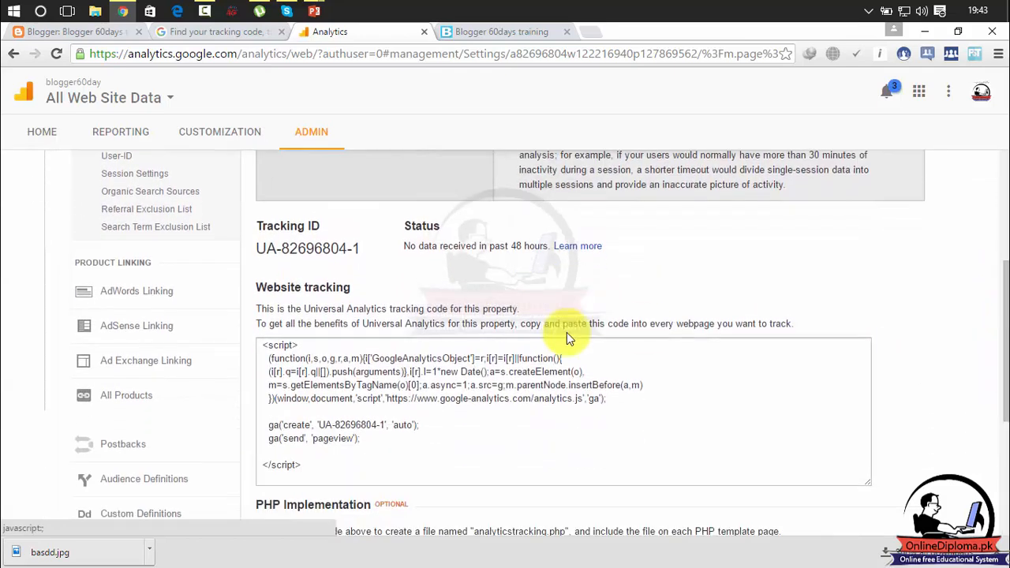
drag(361, 250, 261, 251)
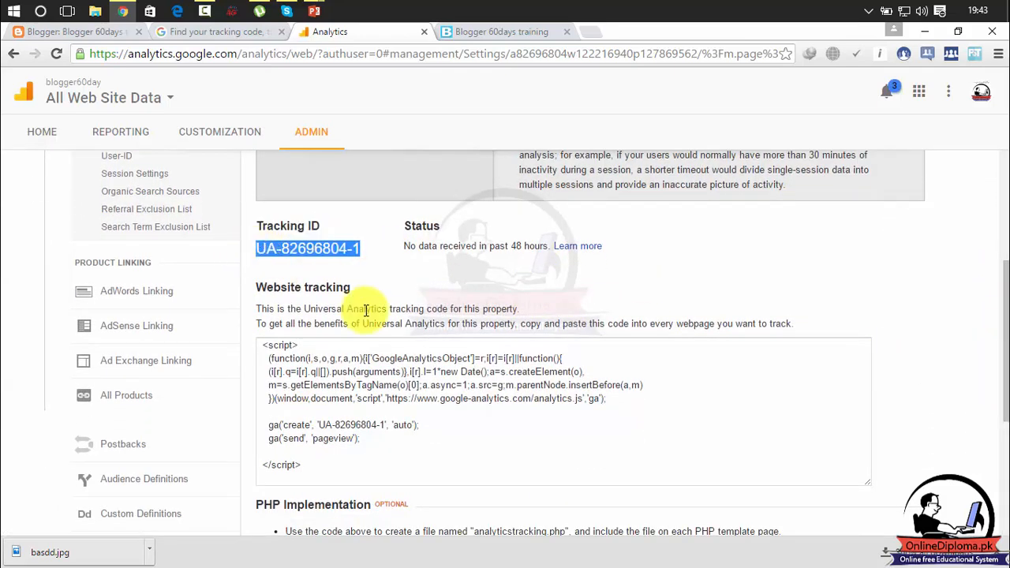
click(212, 35)
click(93, 33)
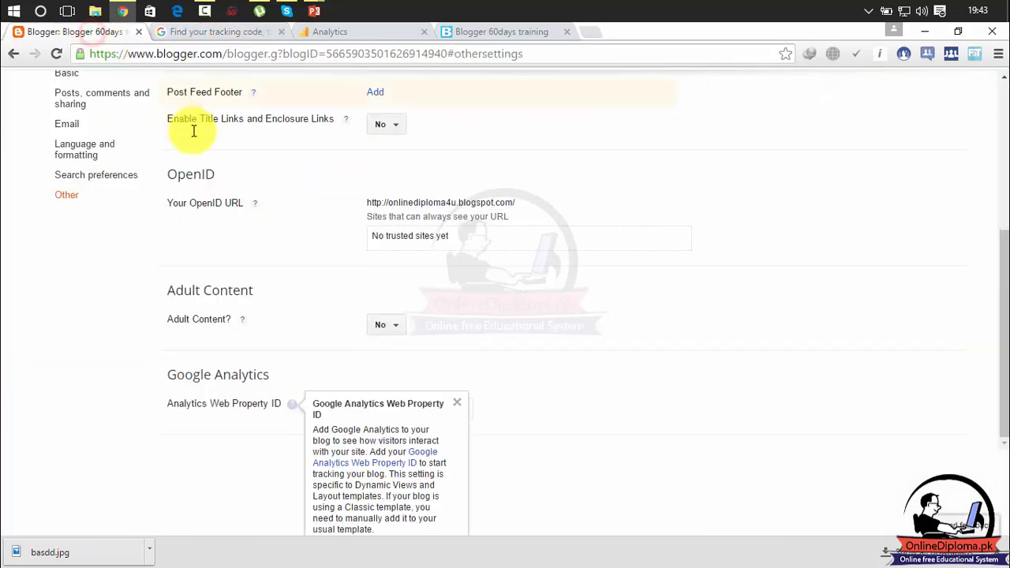
click(805, 428)
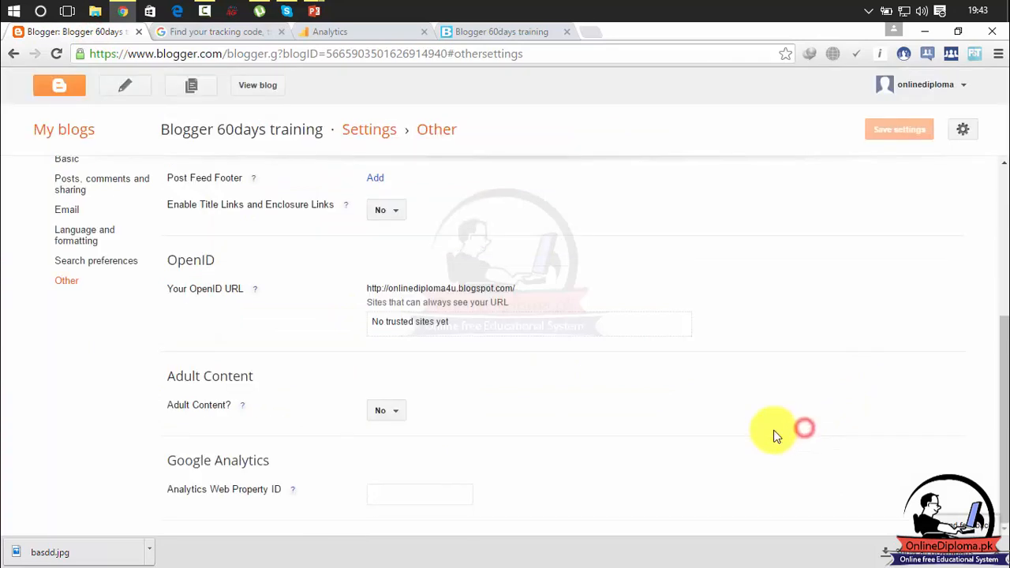
click(441, 494)
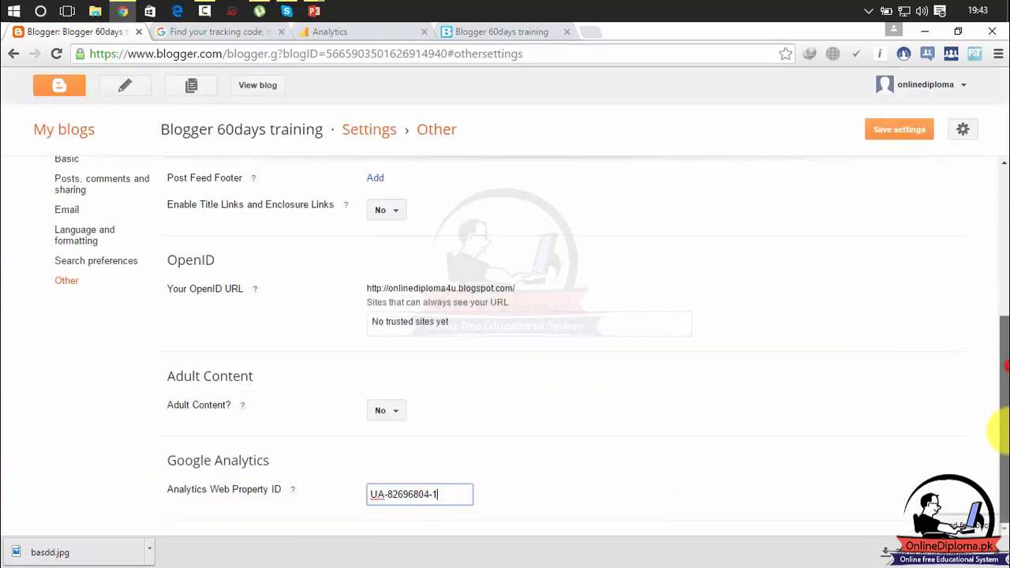
click(903, 130)
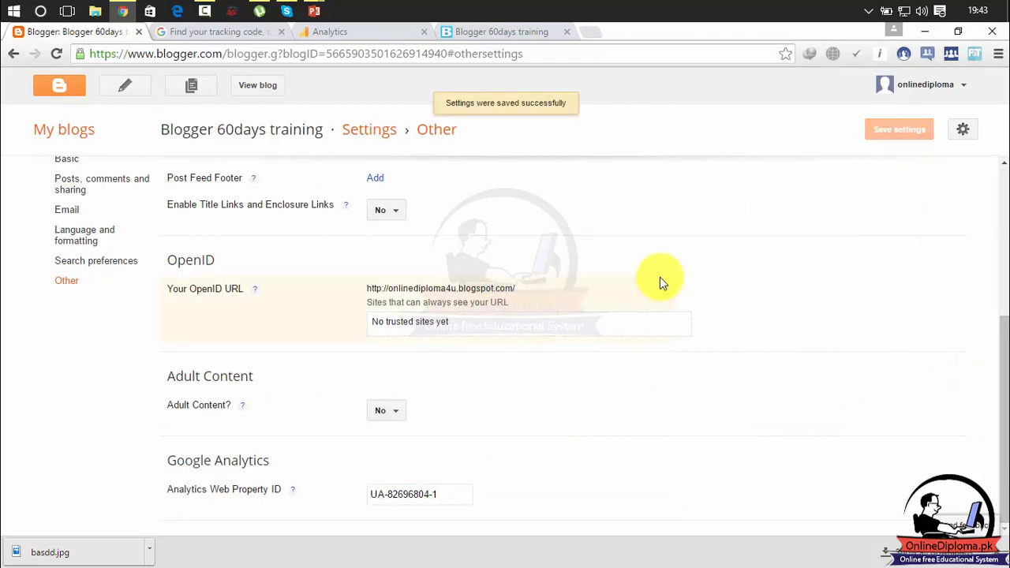
Step: Return to Google Analytics and review the property's Data Collection, User-ID and Session Settings pages, including the timeout handling options
click(347, 38)
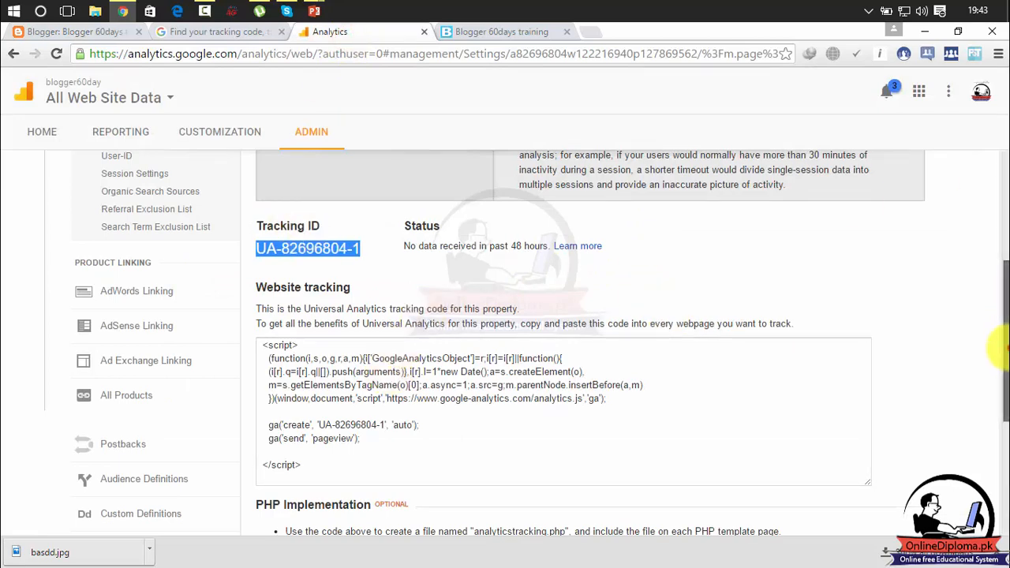
scroll(1002, 347, up, 3)
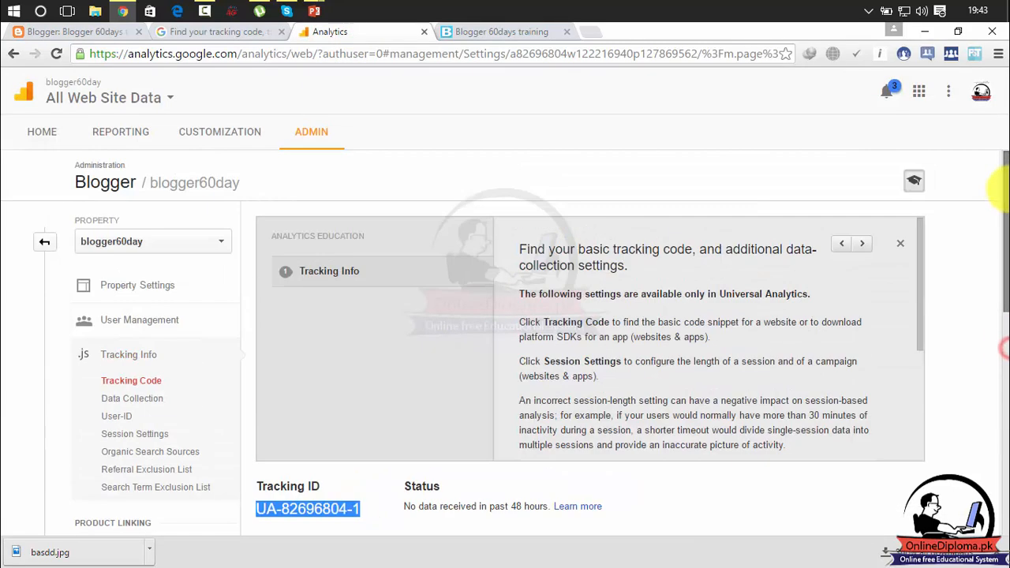
click(152, 405)
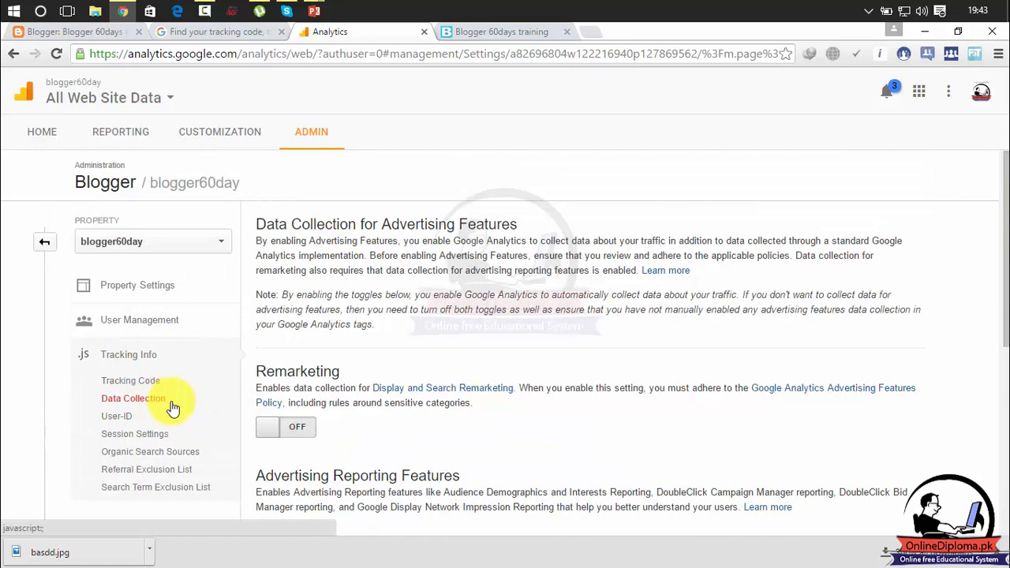
click(120, 418)
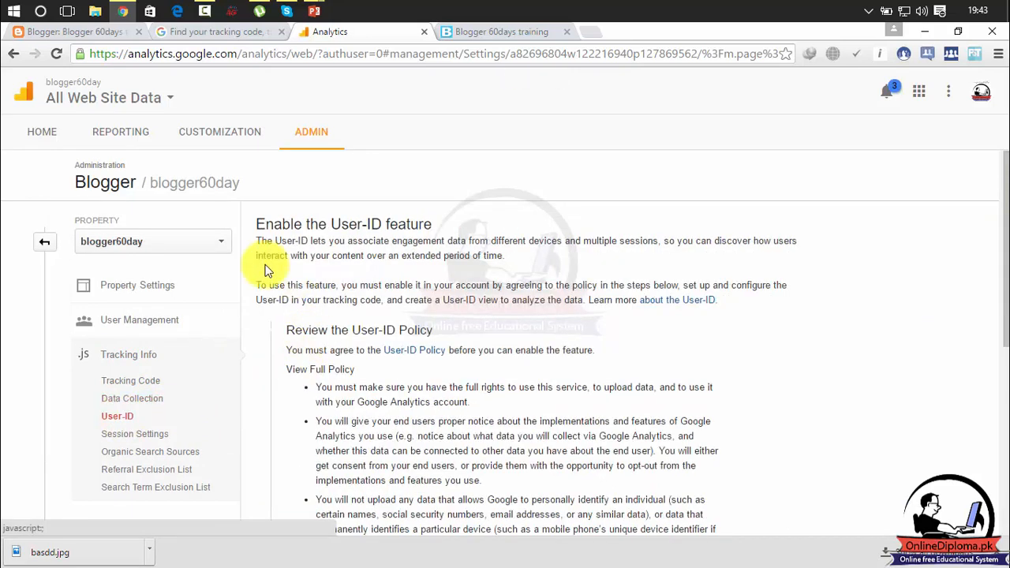
click(149, 433)
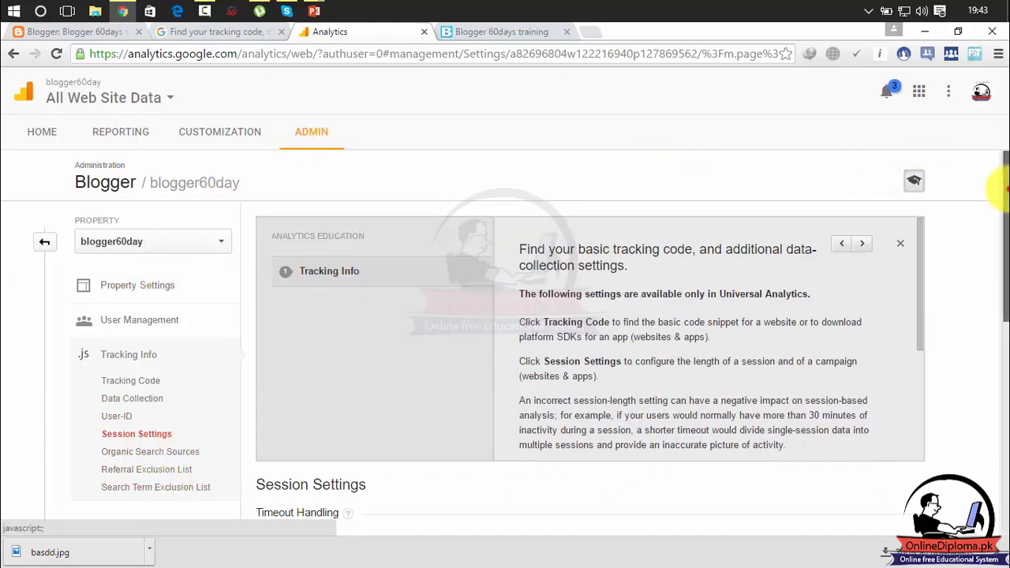
drag(1002, 209, 993, 339)
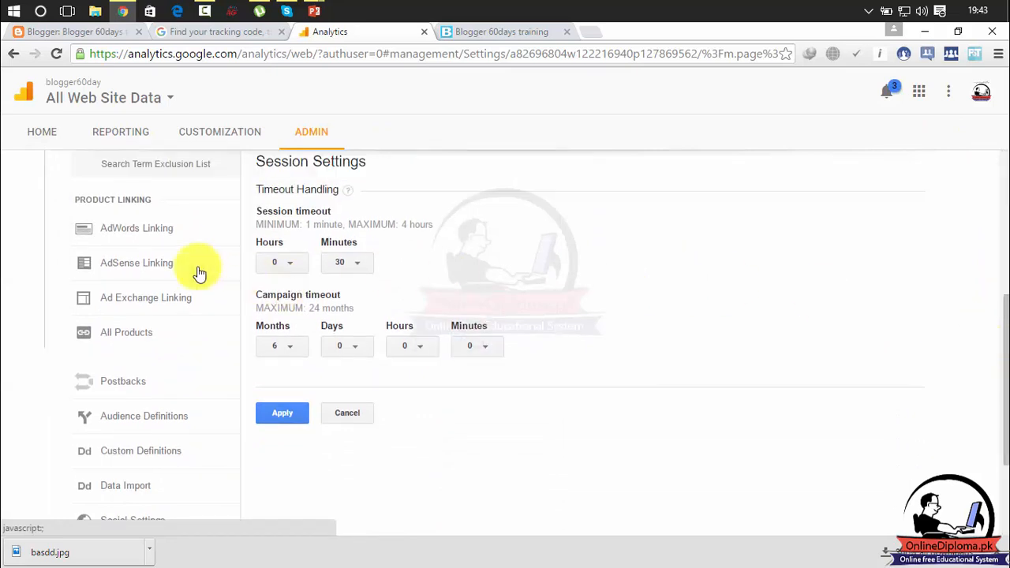
Step: Examine the property's AdWords Linking setup, the list of all linkable products and the Property Settings page
click(173, 232)
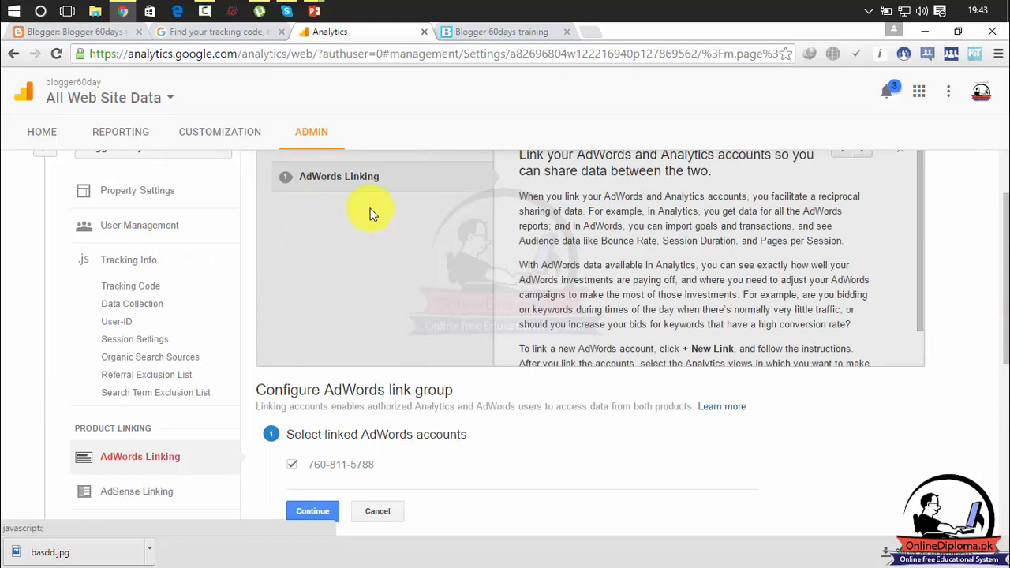
scroll(995, 260, down, 1)
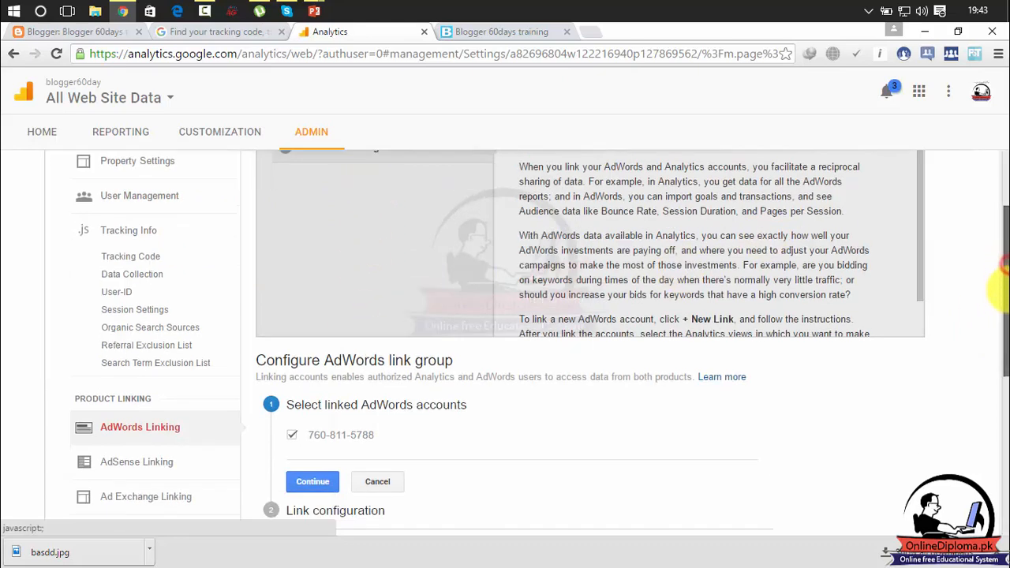
drag(1003, 300, 1003, 371)
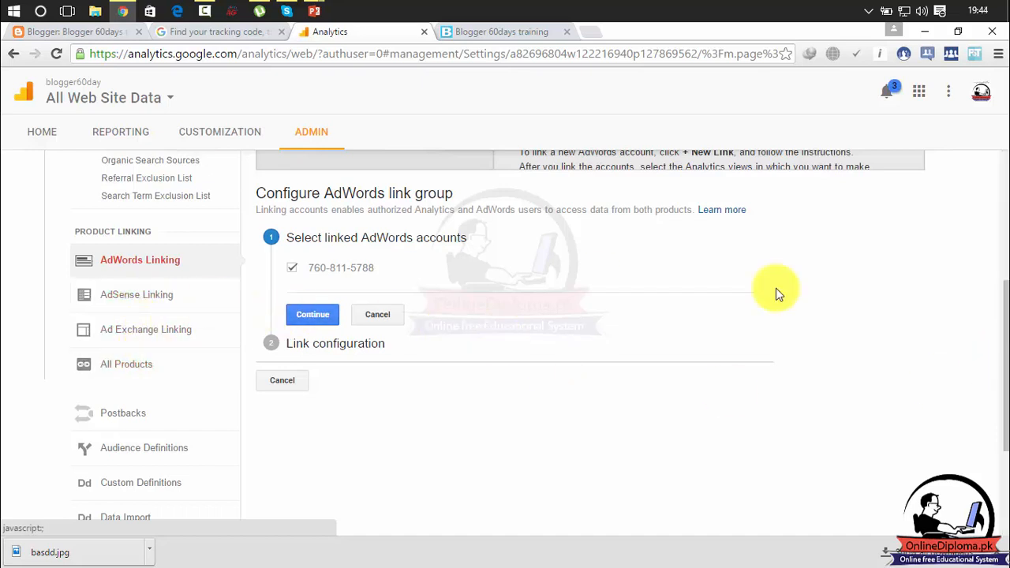
drag(1003, 316, 999, 351)
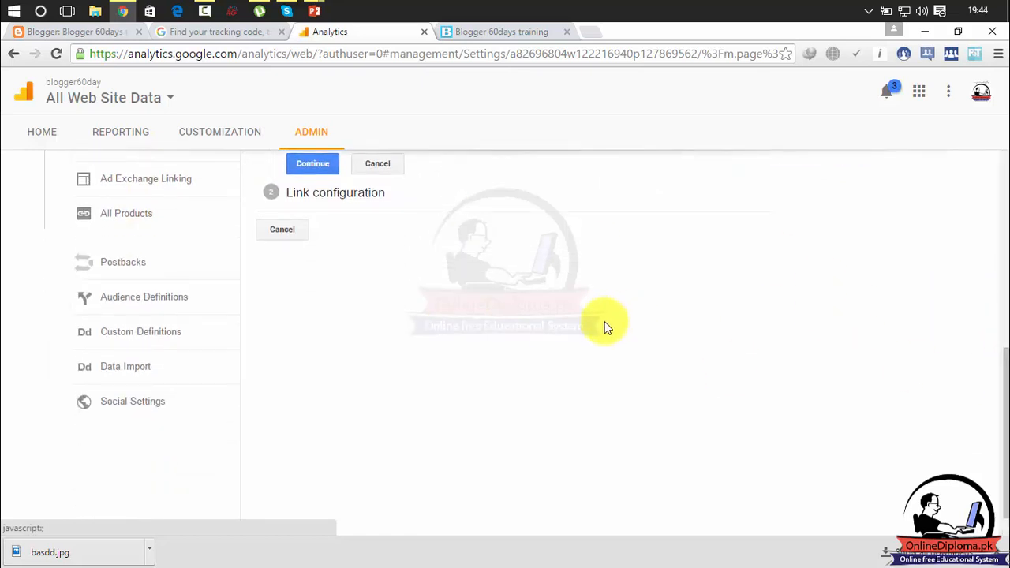
click(150, 224)
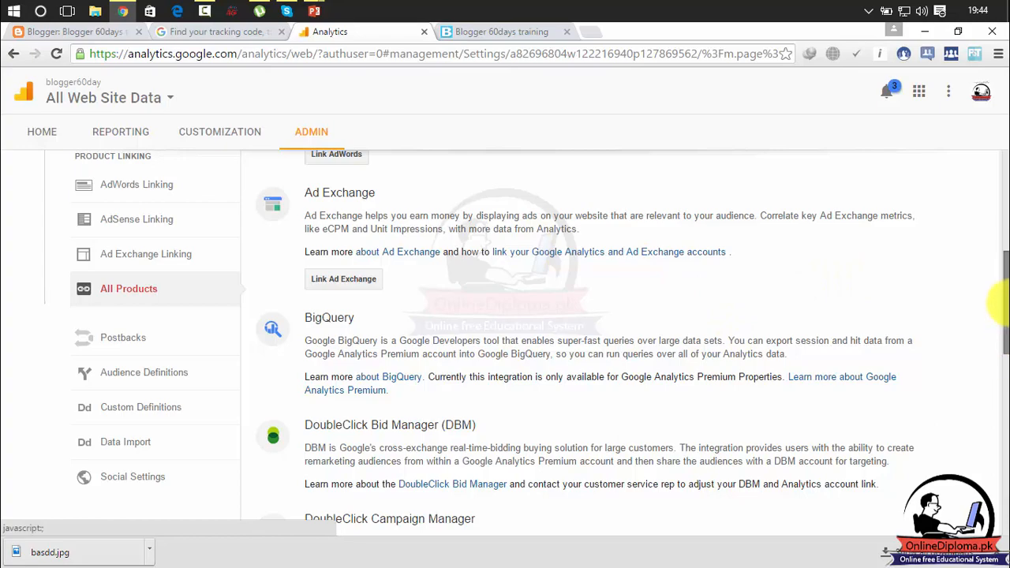
drag(1004, 304, 994, 203)
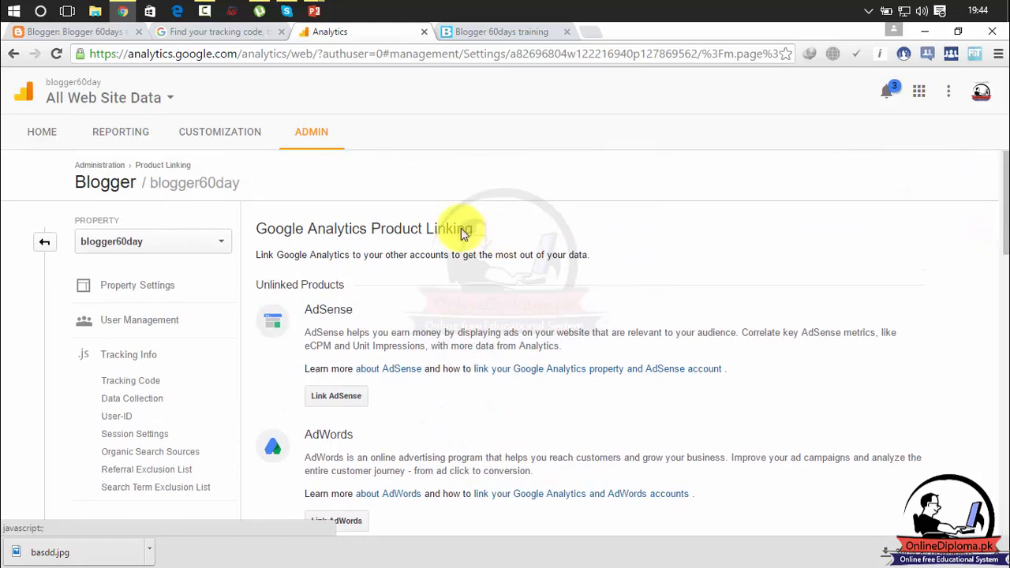
click(132, 278)
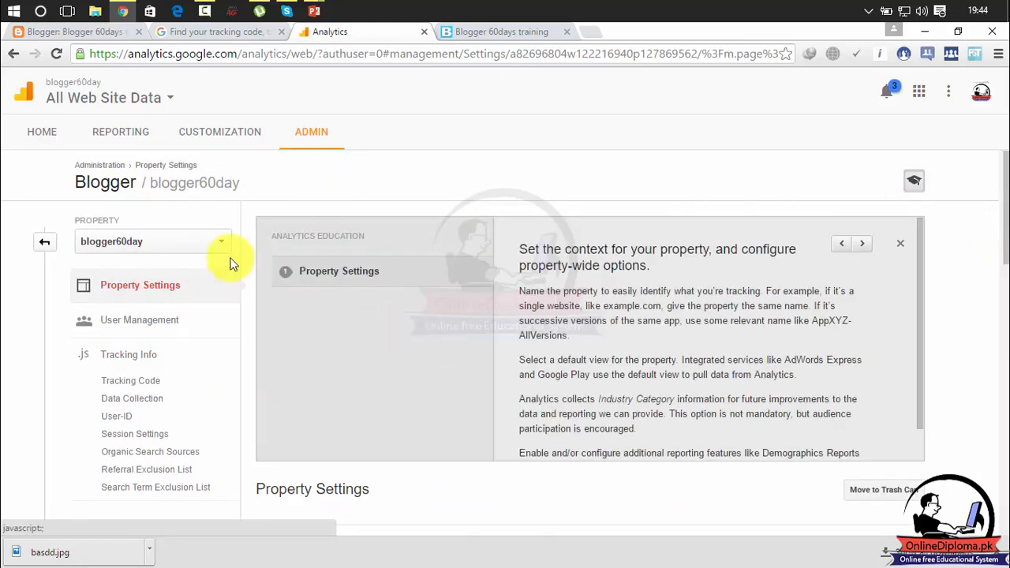
Step: Go to the Analytics account home by way of Custom Reports and save the communication preferences with all four categories selected
click(219, 132)
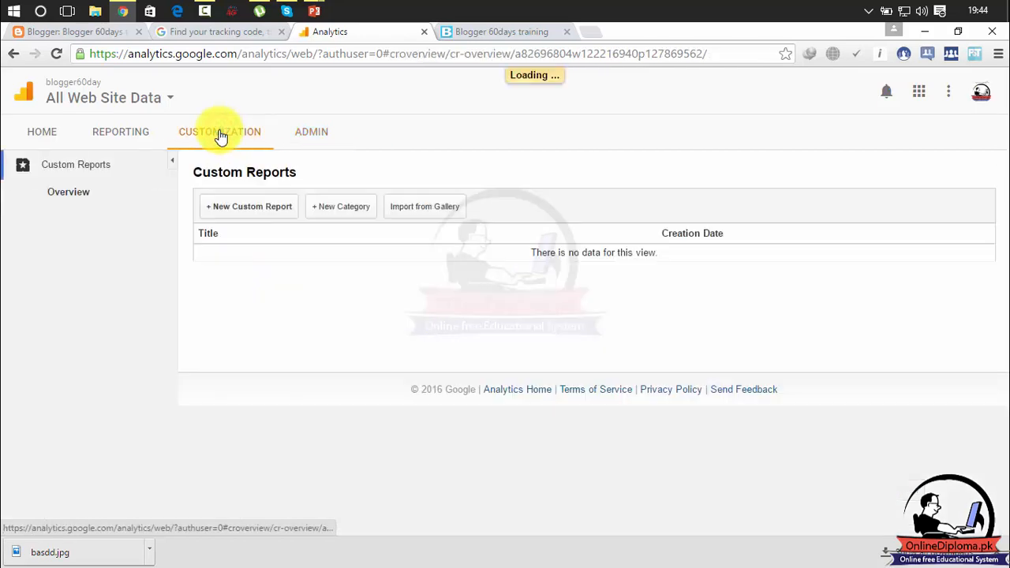
click(52, 132)
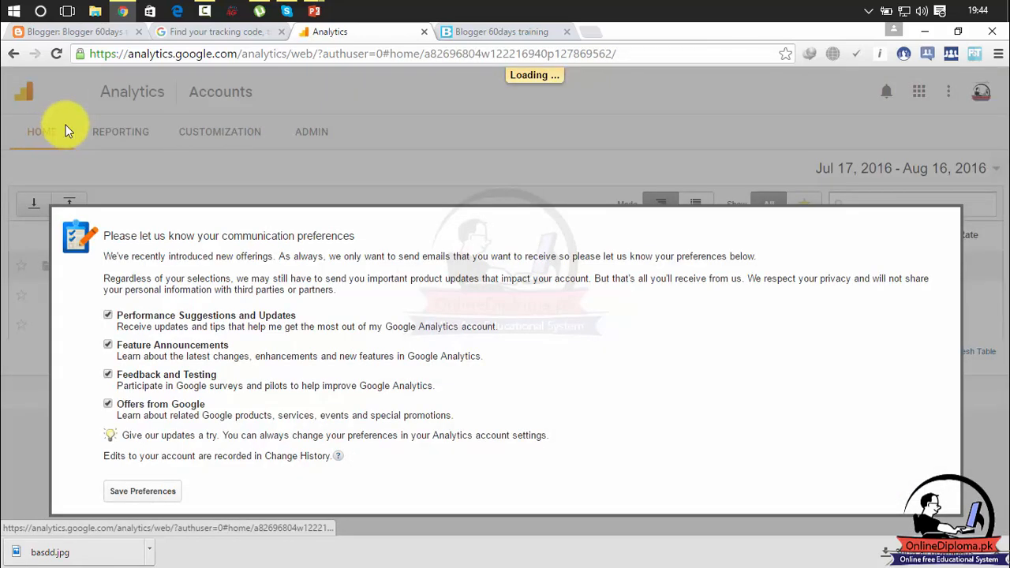
click(150, 491)
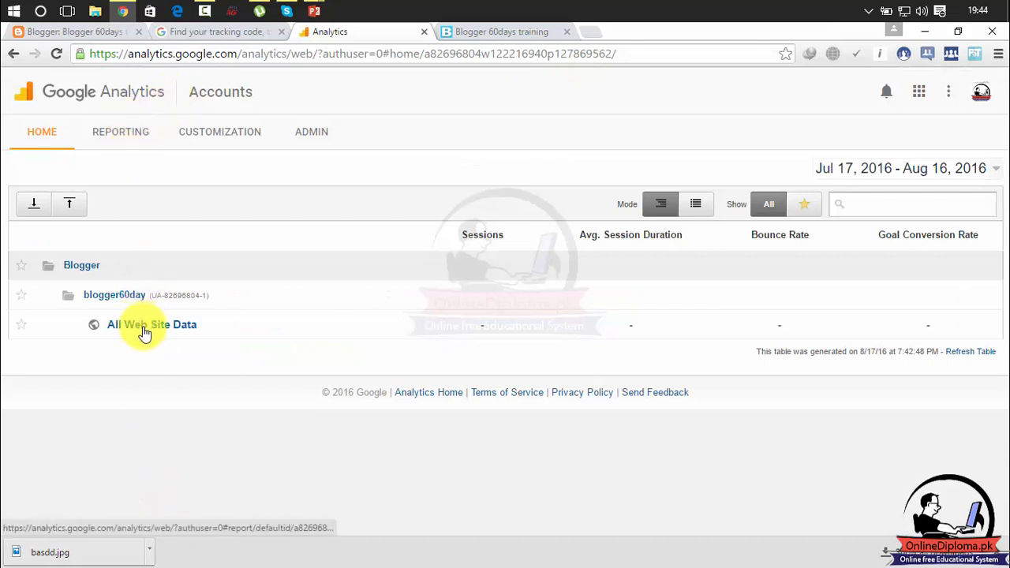
Step: Open the All Web Site Data view of blogger60day and examine its Audience Overview chart, session metrics, annotations area and demographics lists
click(120, 300)
click(120, 301)
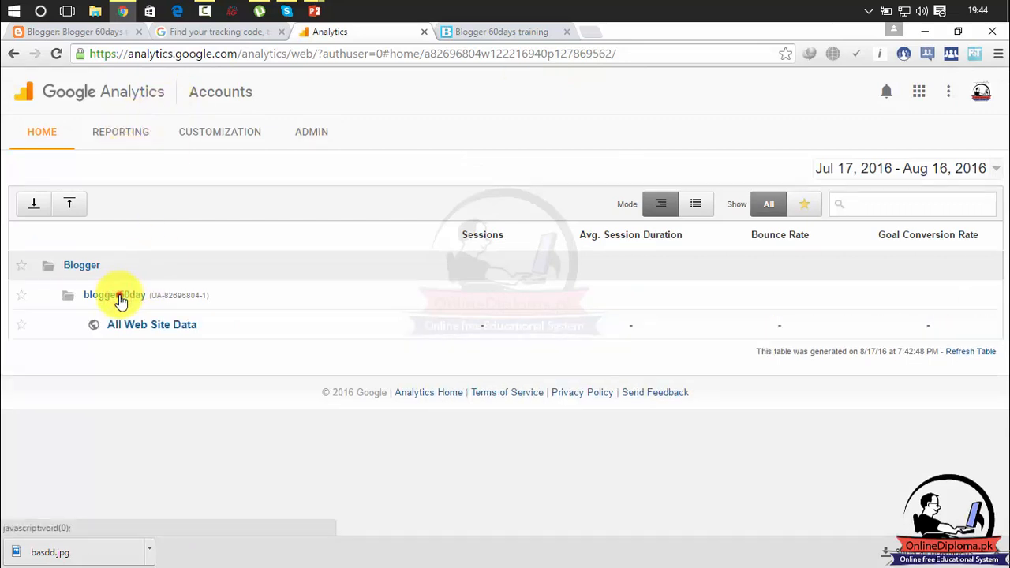
click(135, 322)
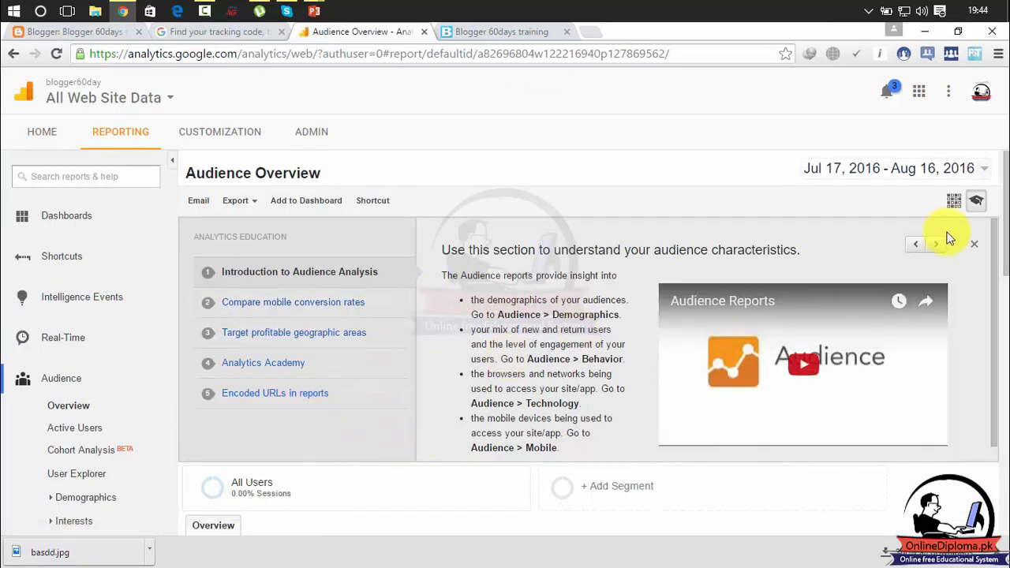
drag(1003, 217, 993, 316)
scroll(1000, 316, down, 4)
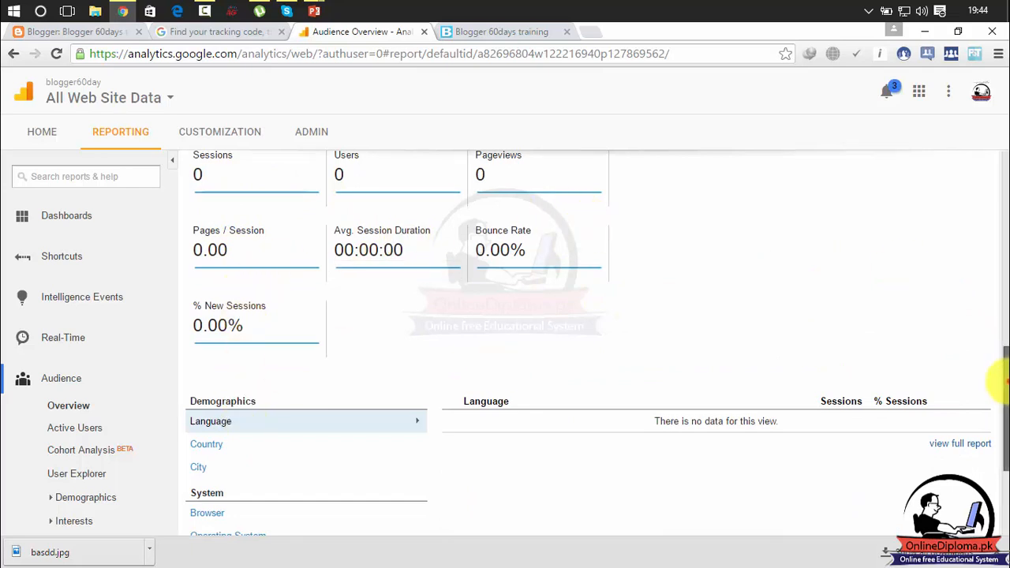
scroll(1000, 382, down, 3)
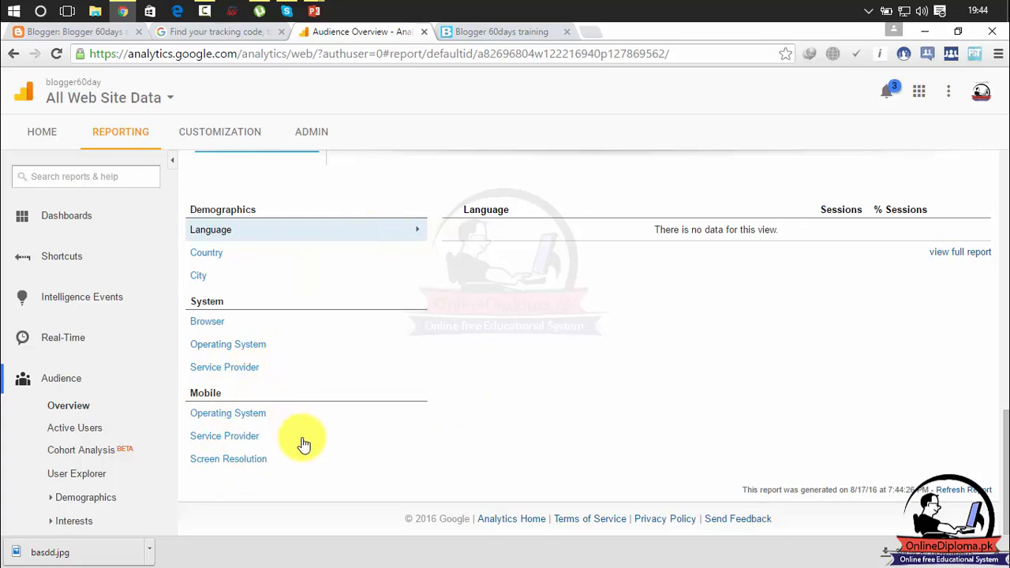
drag(1003, 434, 1000, 377)
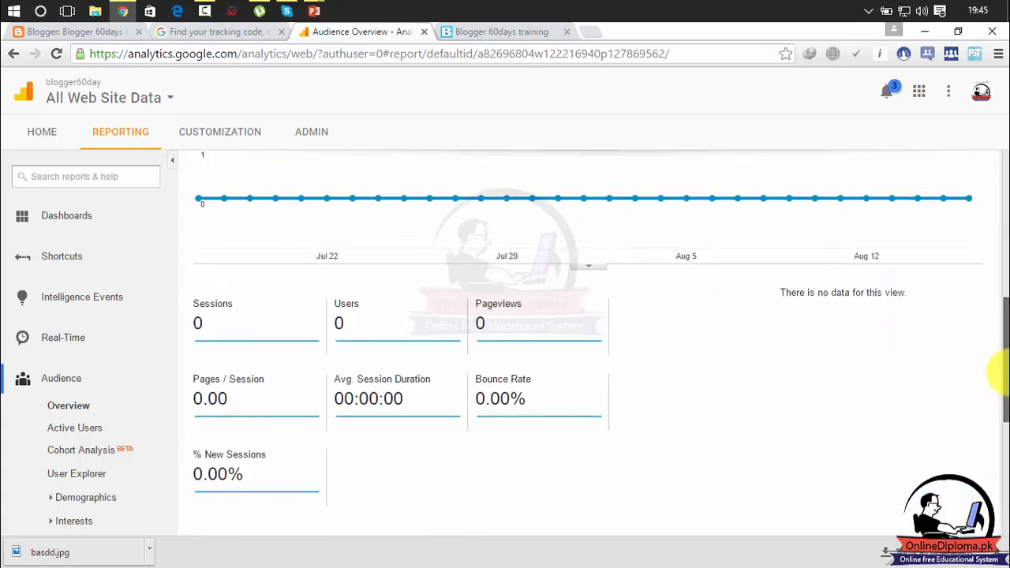
click(597, 269)
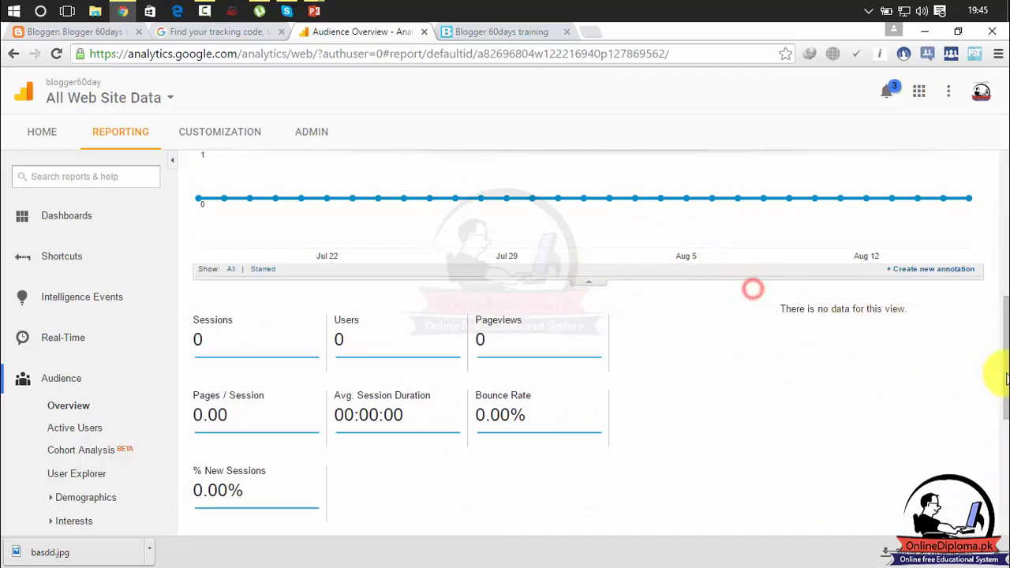
drag(1002, 347, 1002, 260)
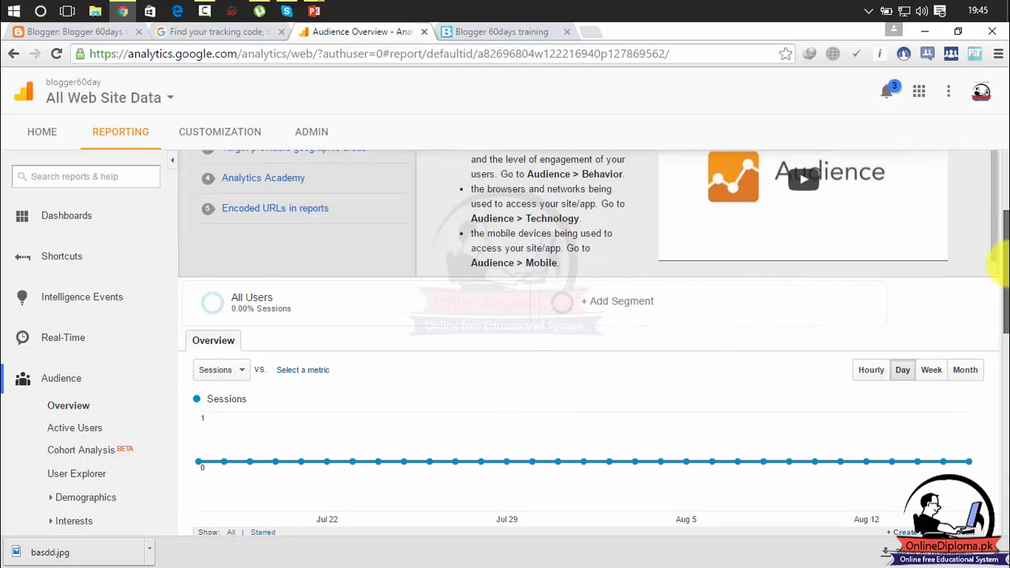
drag(1000, 264, 991, 198)
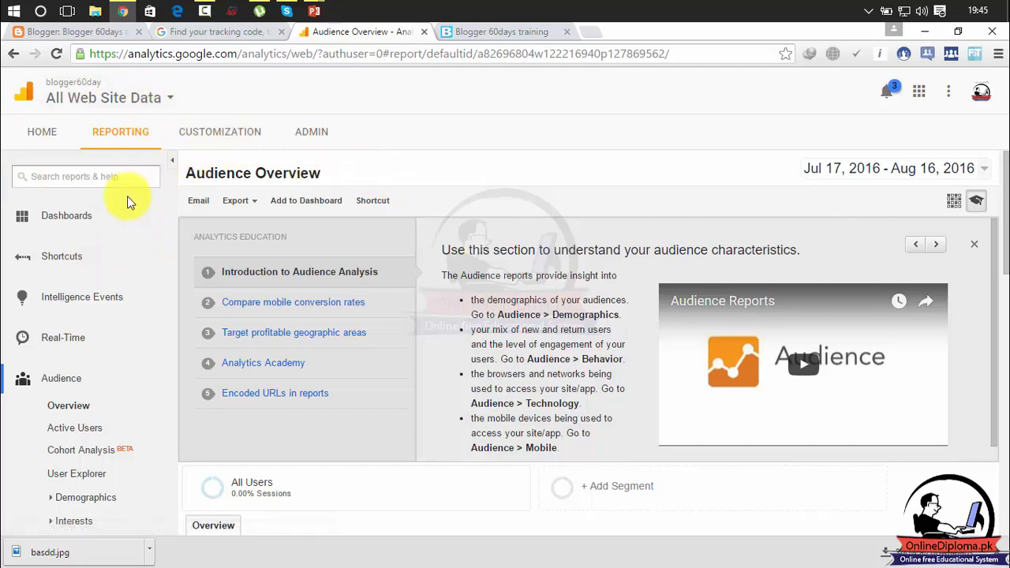
Step: Expand the Real-Time, Intelligence Events, Shortcuts and Dashboards report groups to see what each one contains
click(64, 347)
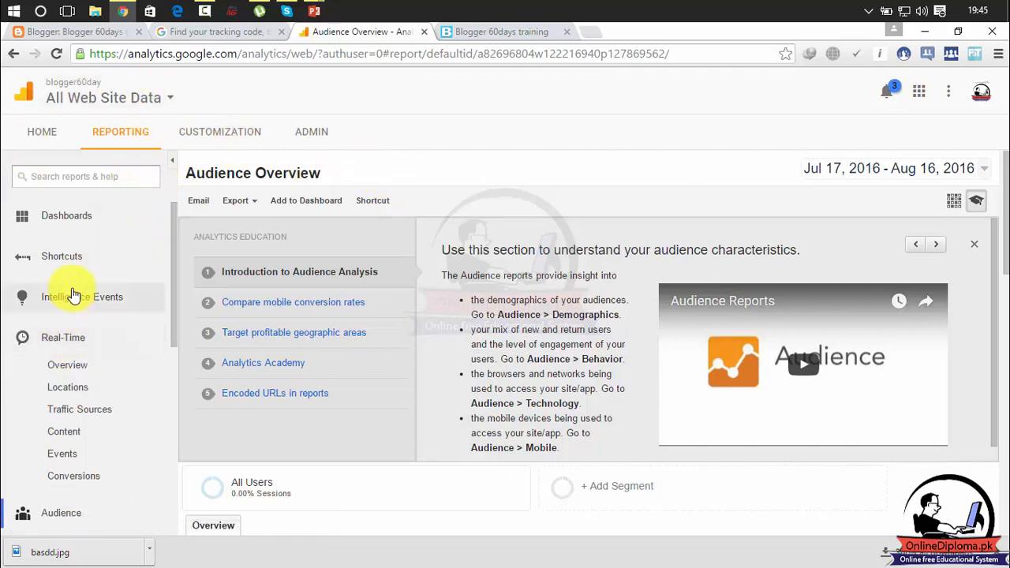
click(73, 295)
click(88, 259)
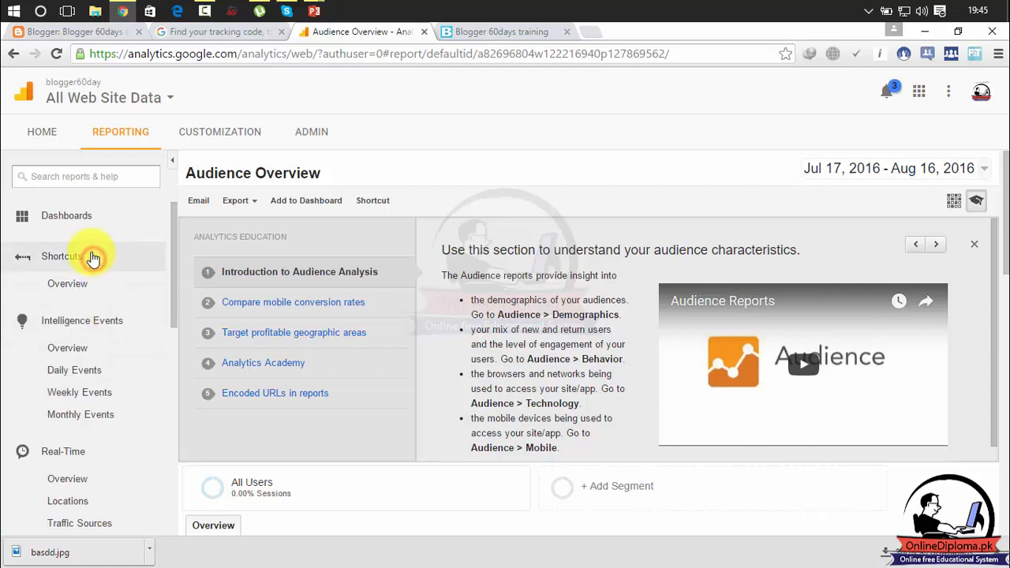
click(83, 223)
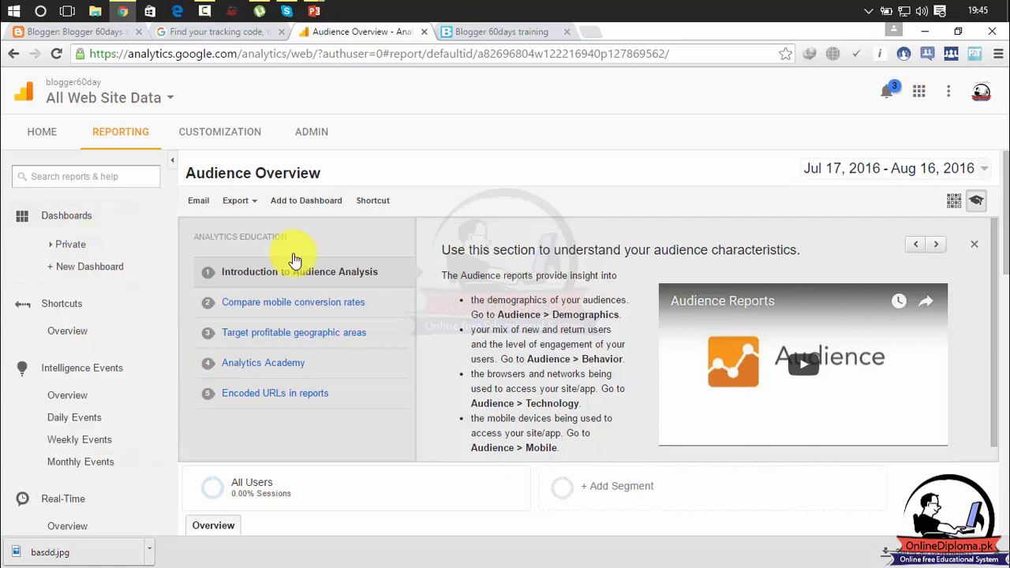